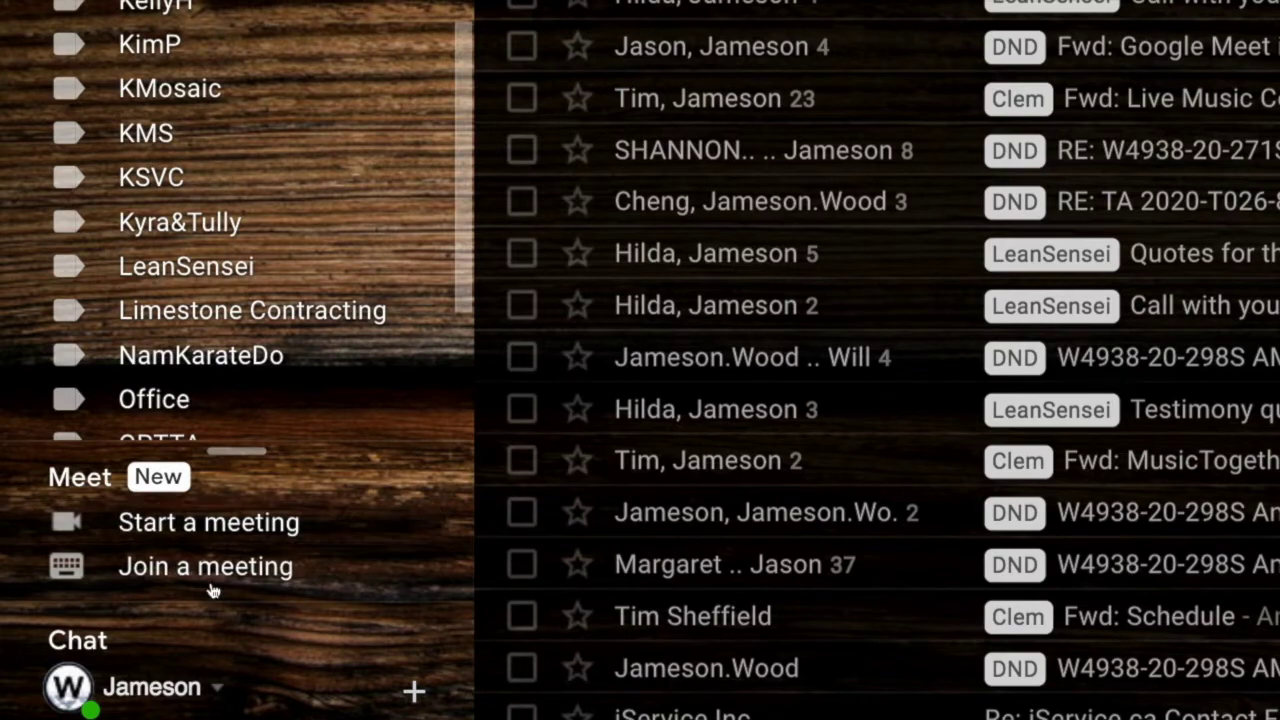
Start a new meeting from Gmail and keep Meet's camera and microphone access set to Allow
left_click(199, 524)
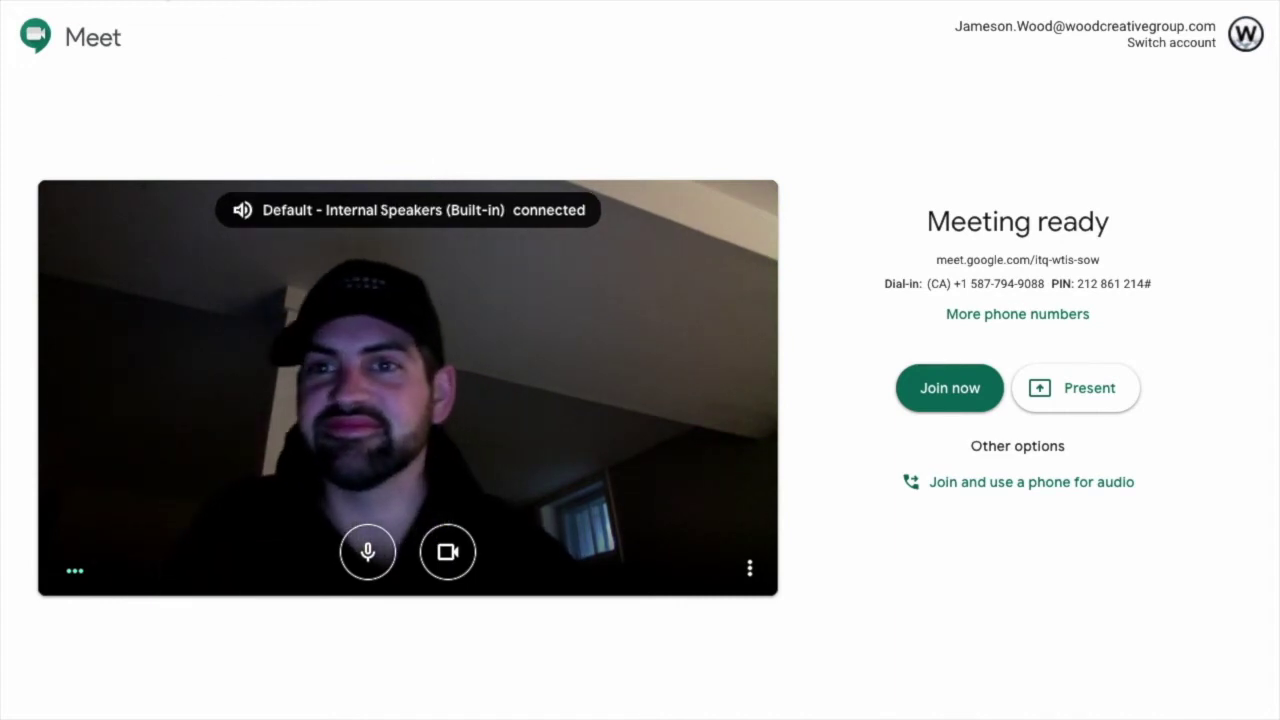
left_click(155, 0)
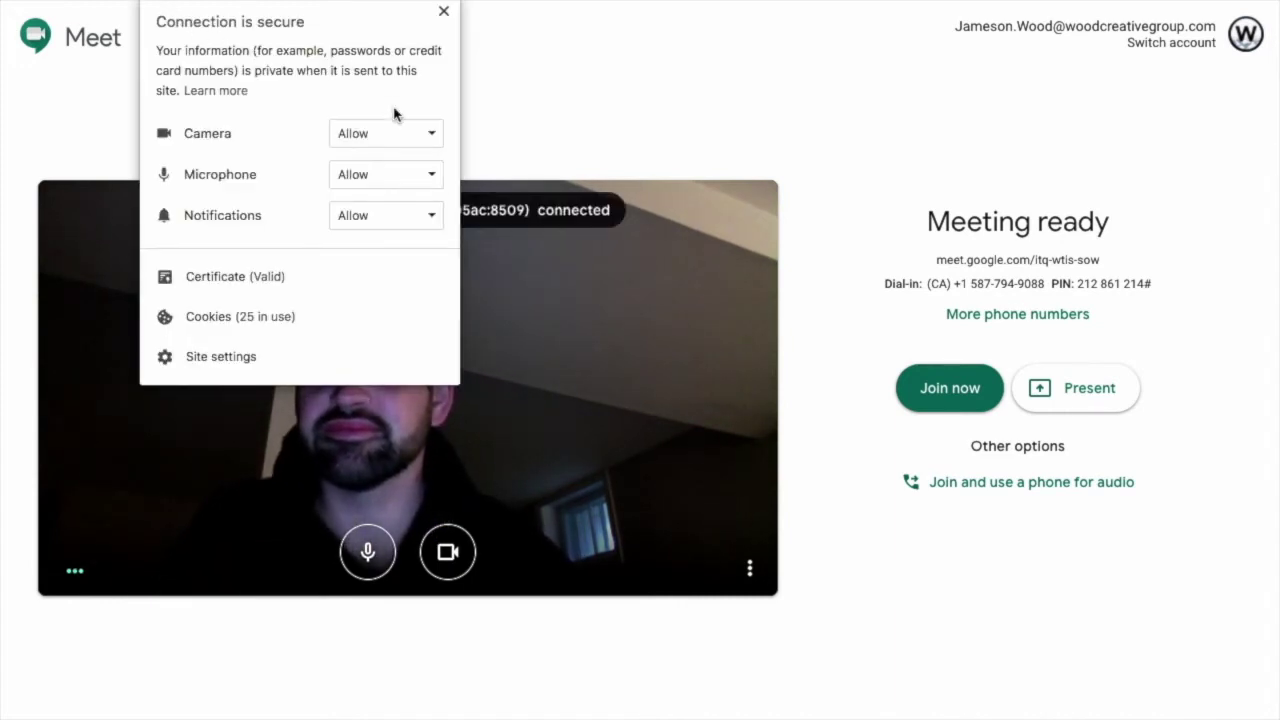
left_click(417, 134)
left_click(411, 139)
left_click(407, 173)
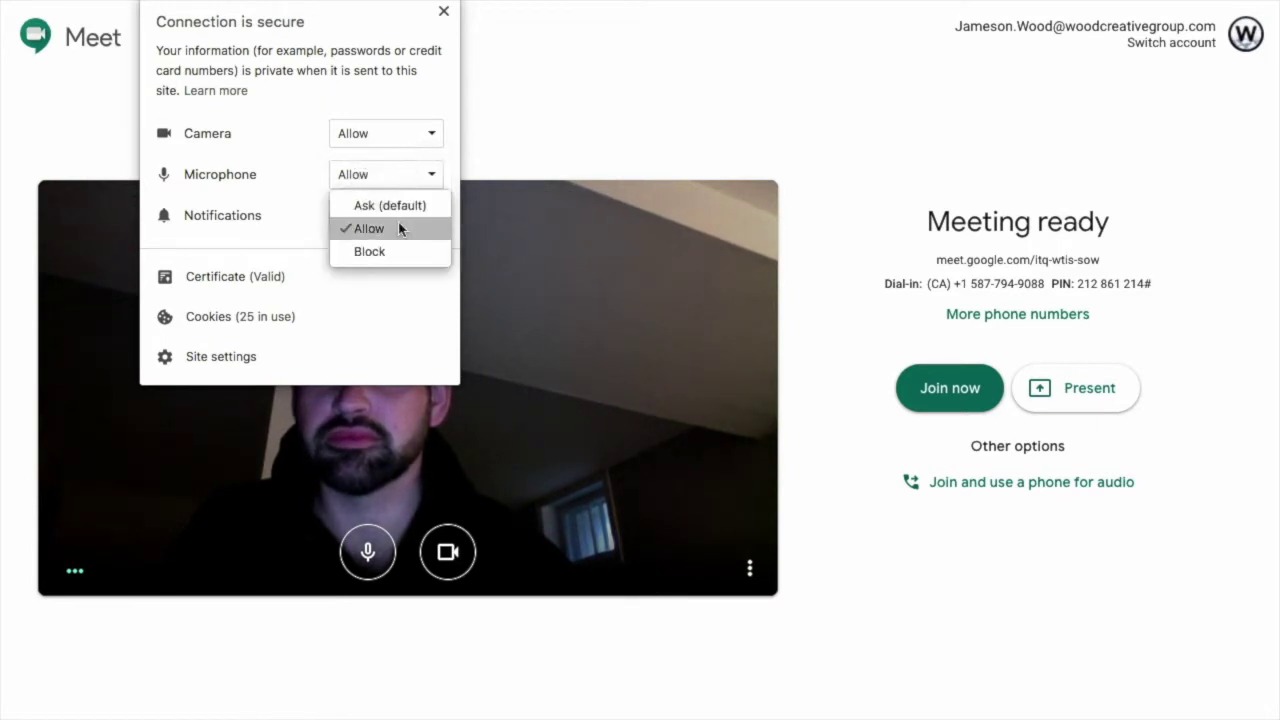
left_click(414, 187)
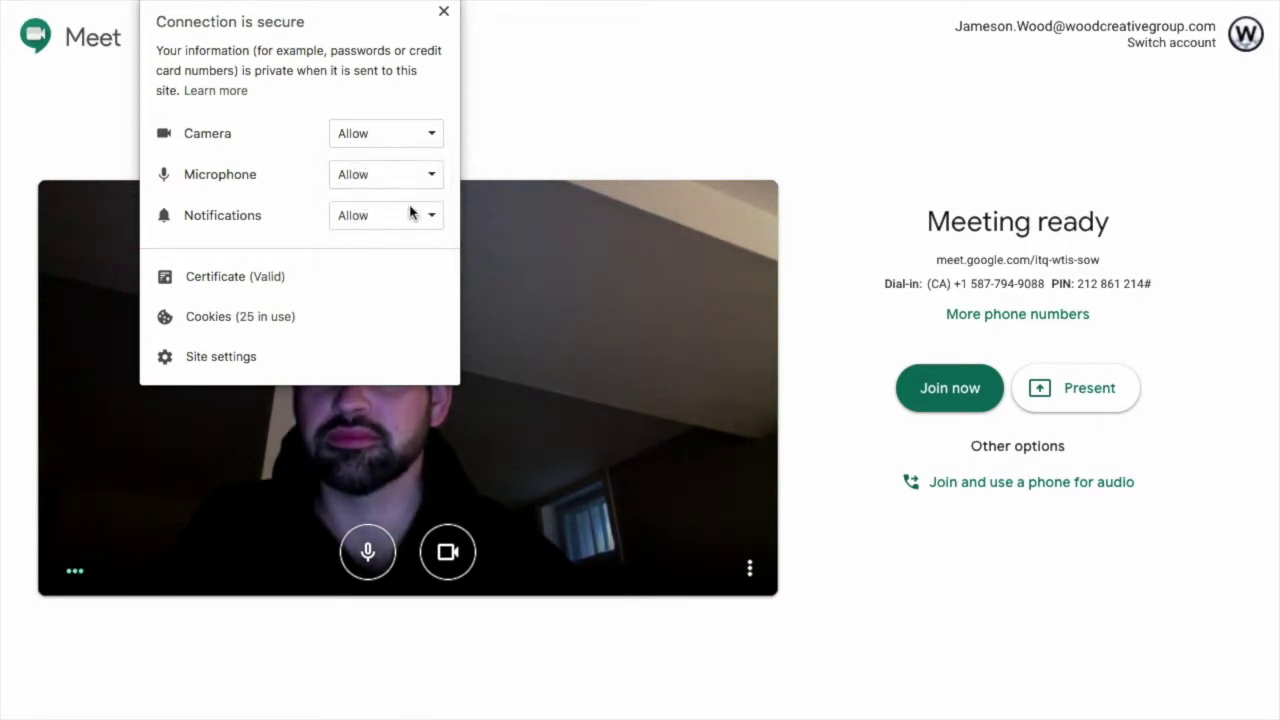
left_click(441, 14)
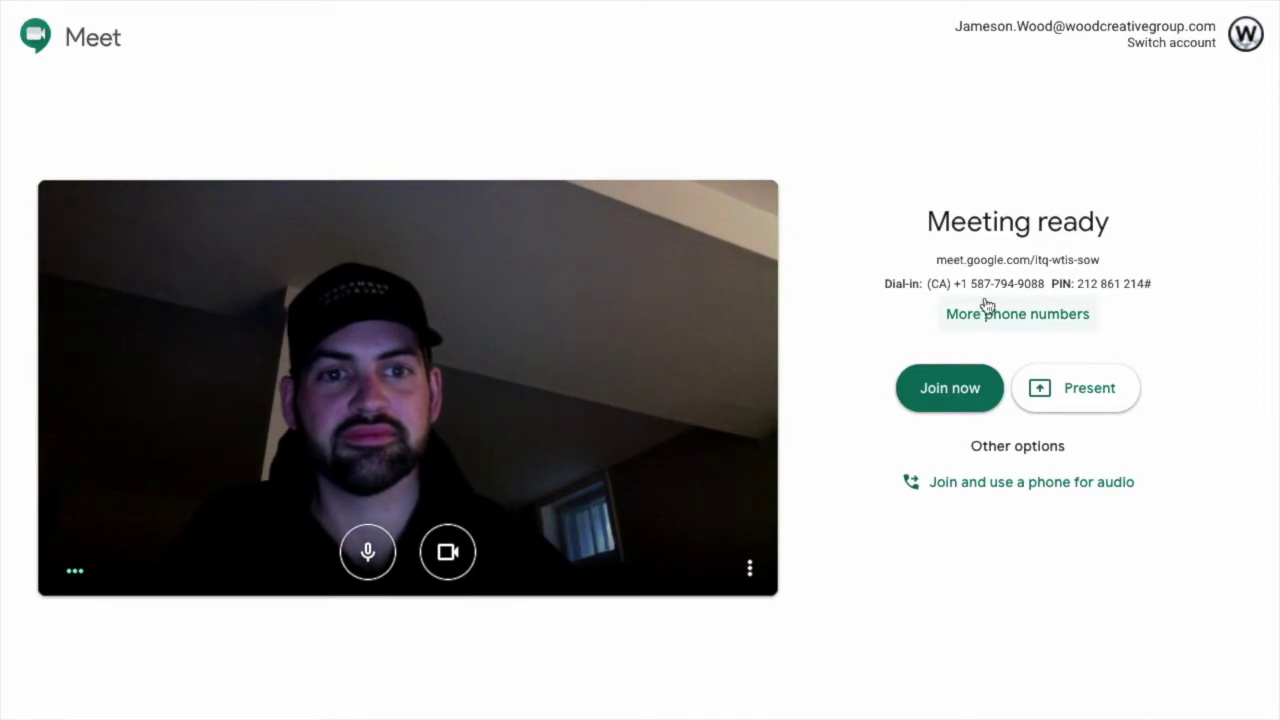
Review the other dial-in numbers and the phone audio Dial in and Call me options
left_click(1006, 320)
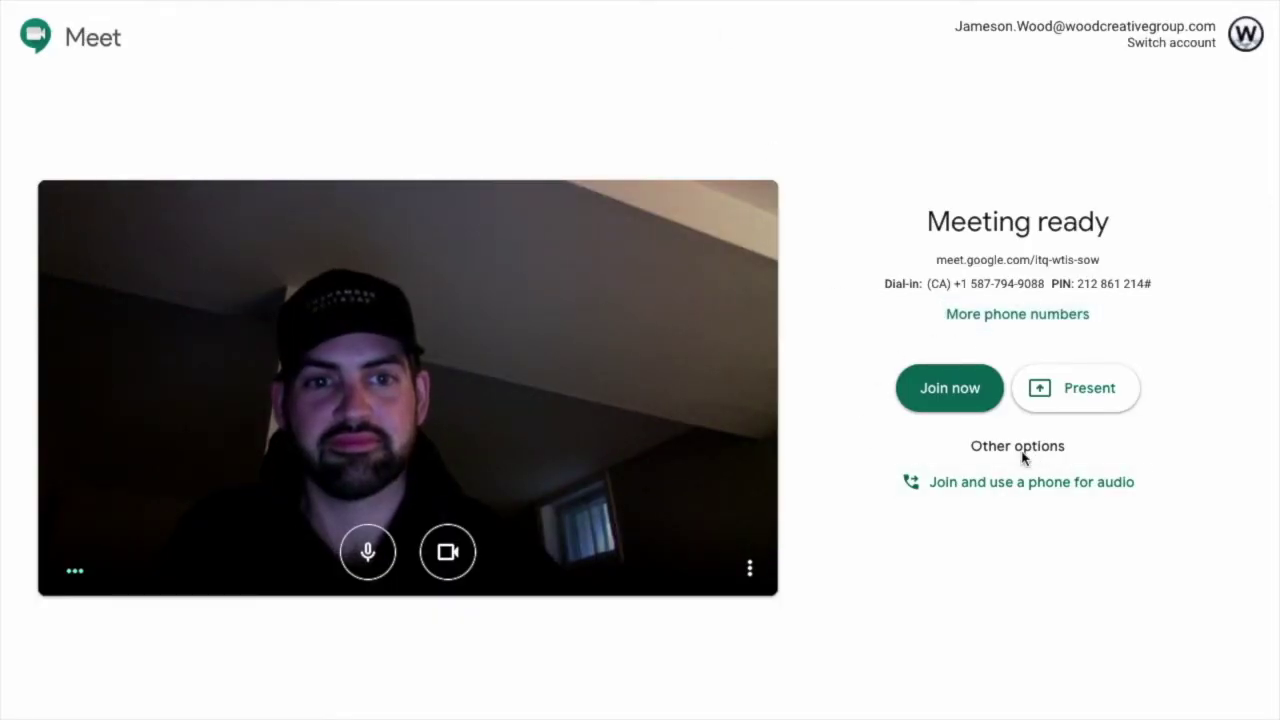
left_click(1005, 497)
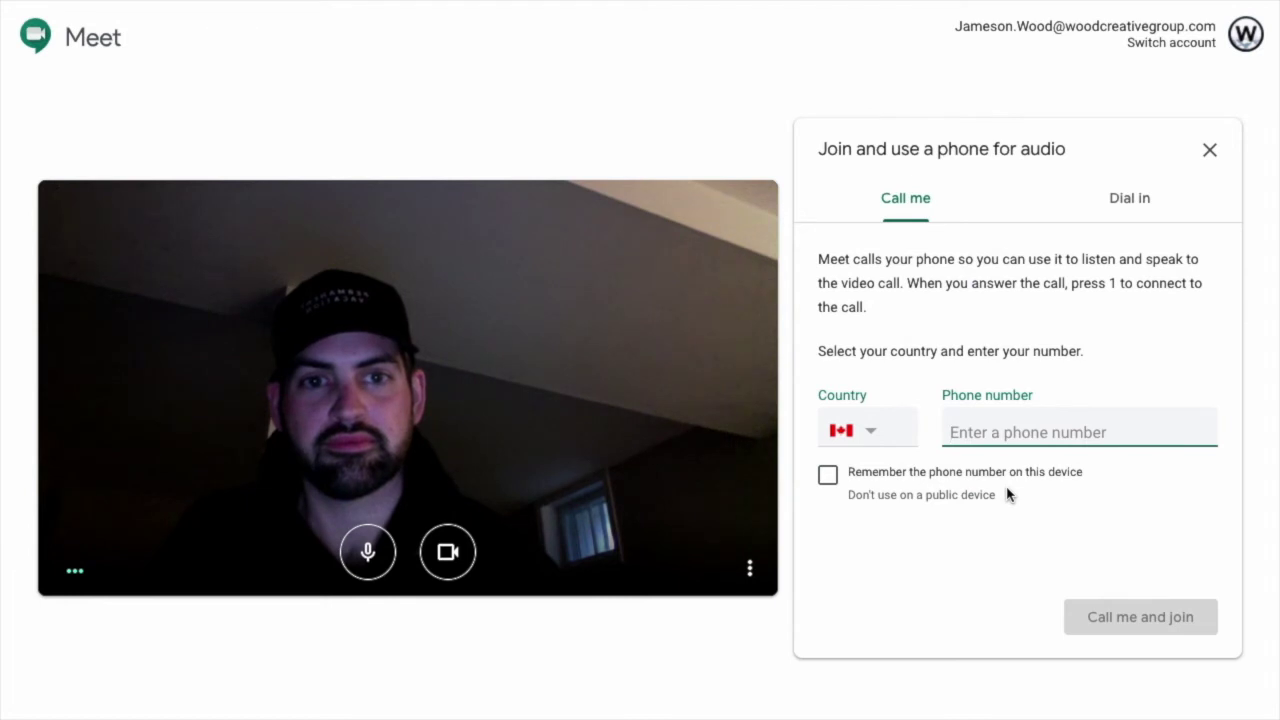
left_click(1080, 207)
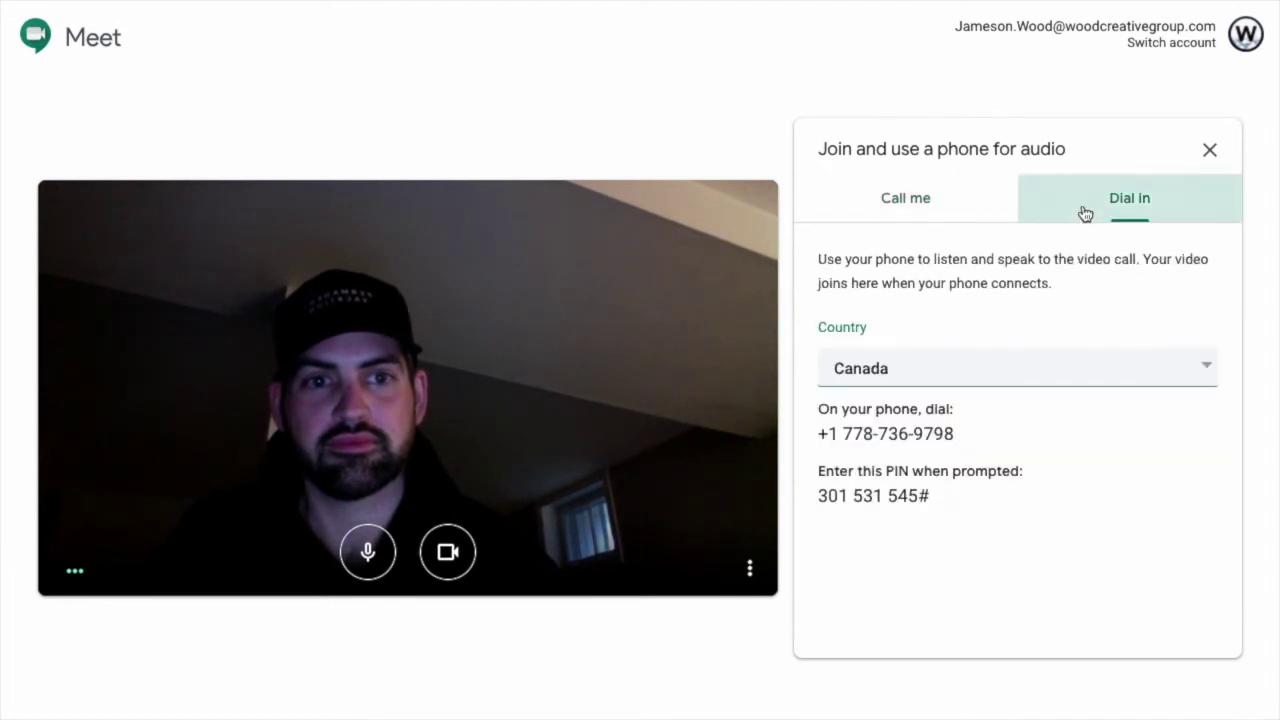
left_click(926, 206)
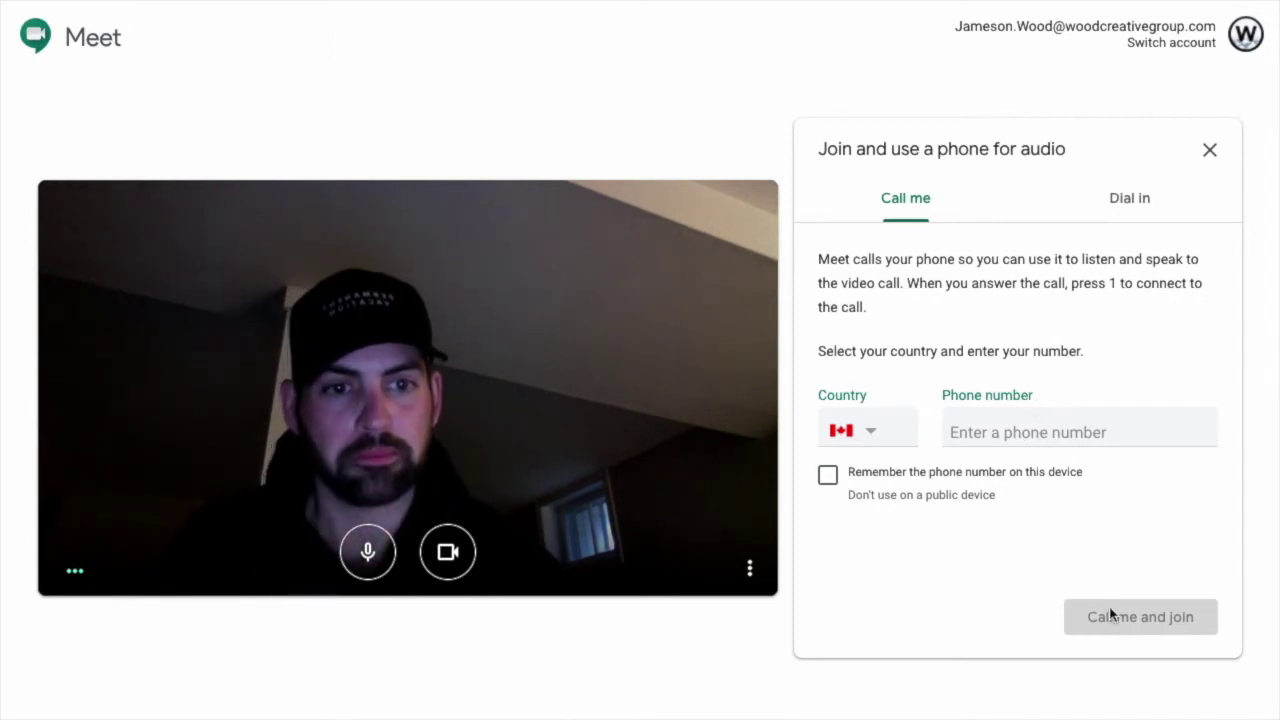
left_click(1214, 146)
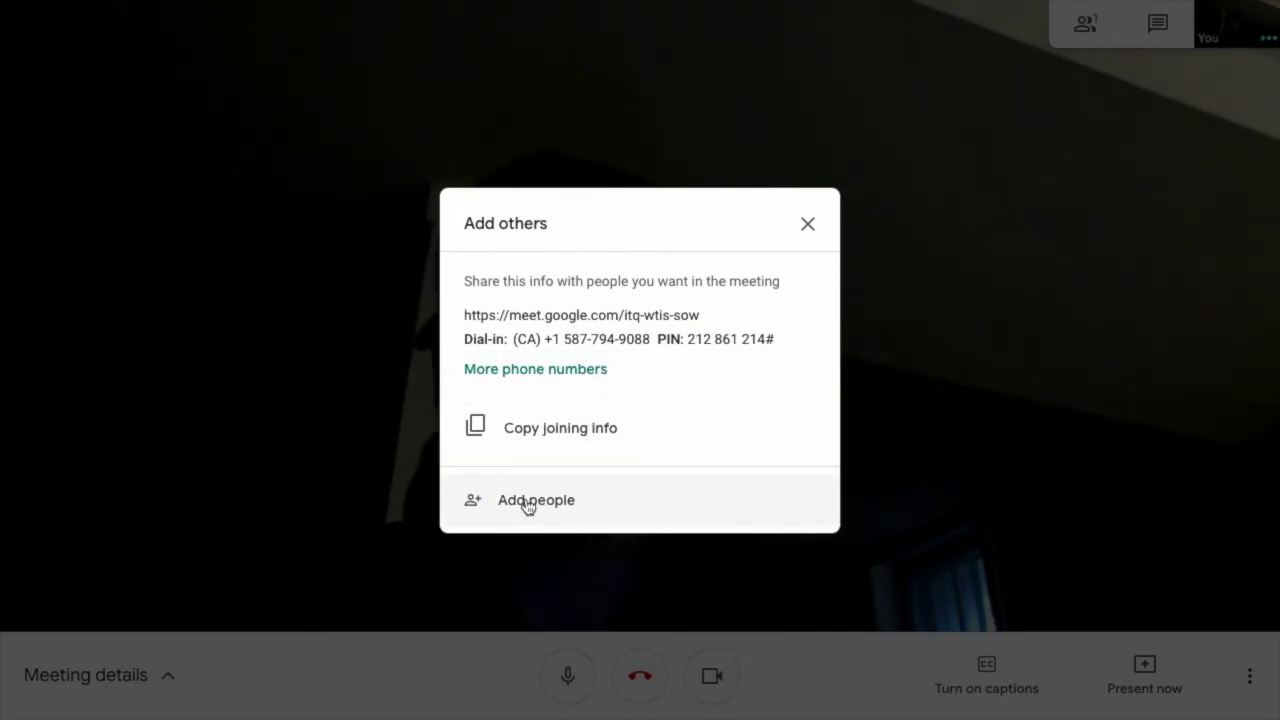
Copy the meeting's joining info, then view the Add people Call tab and dismiss it
left_click(552, 443)
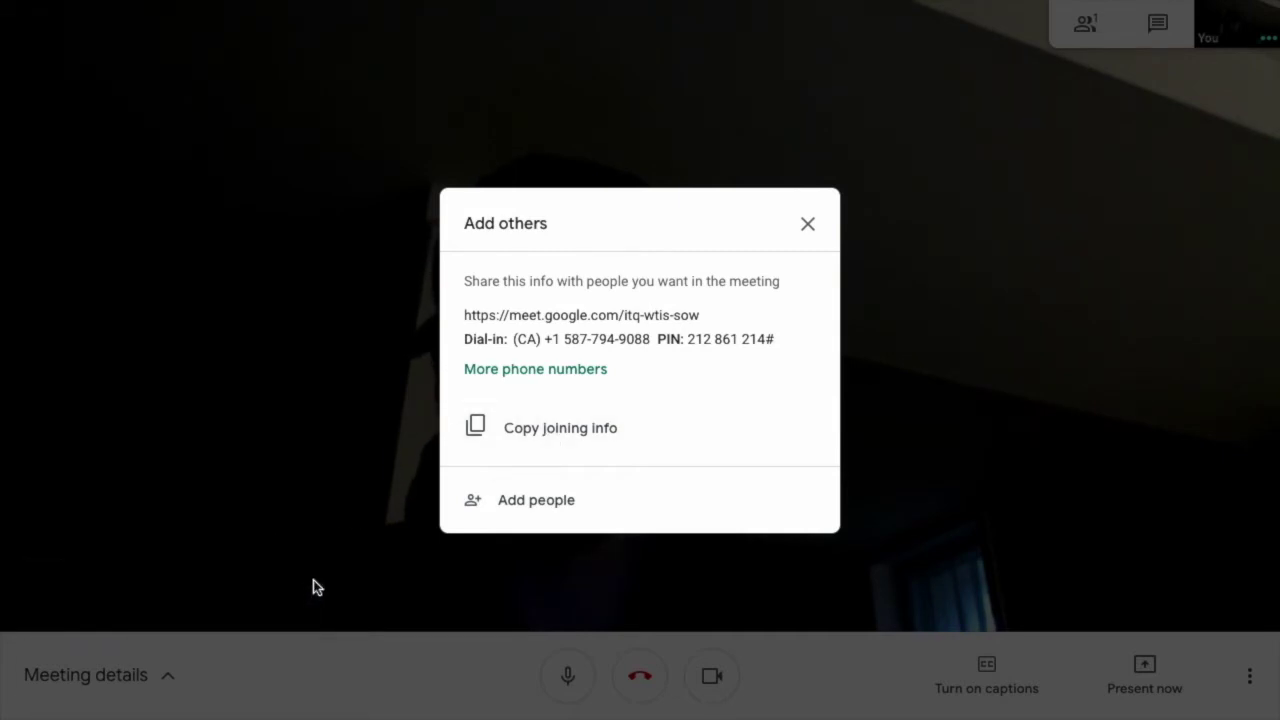
left_click(546, 508)
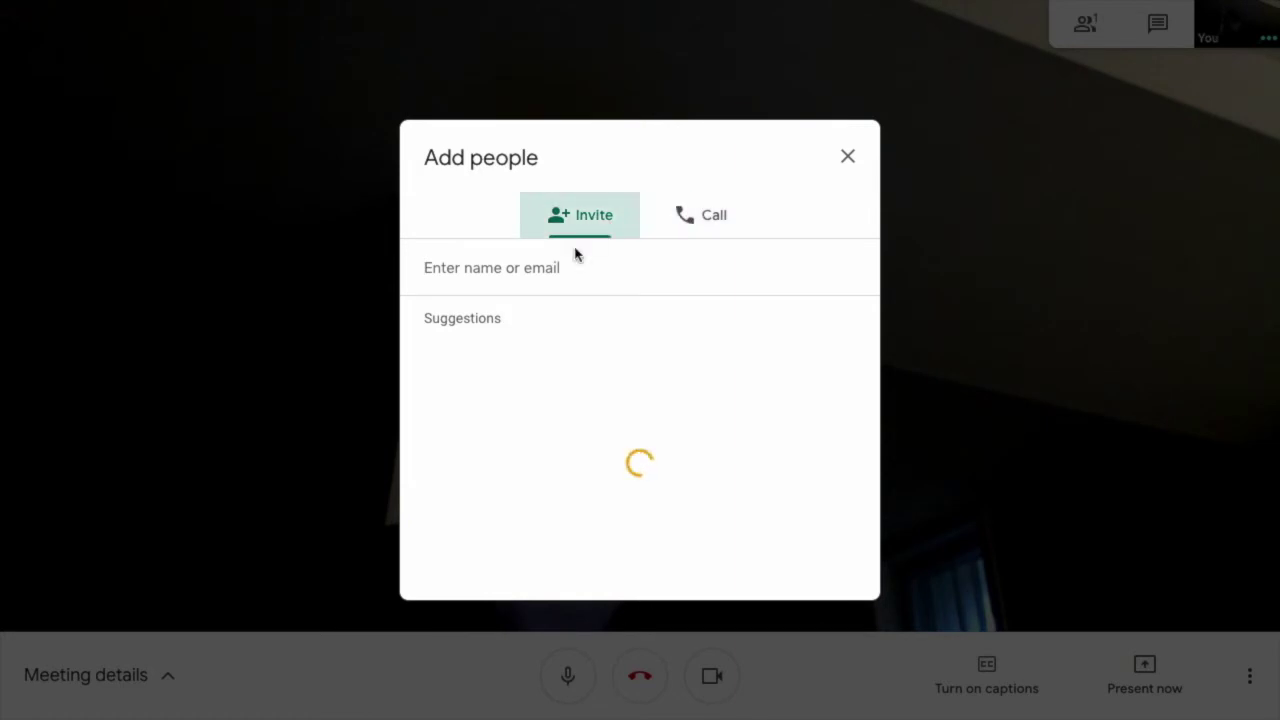
left_click(689, 222)
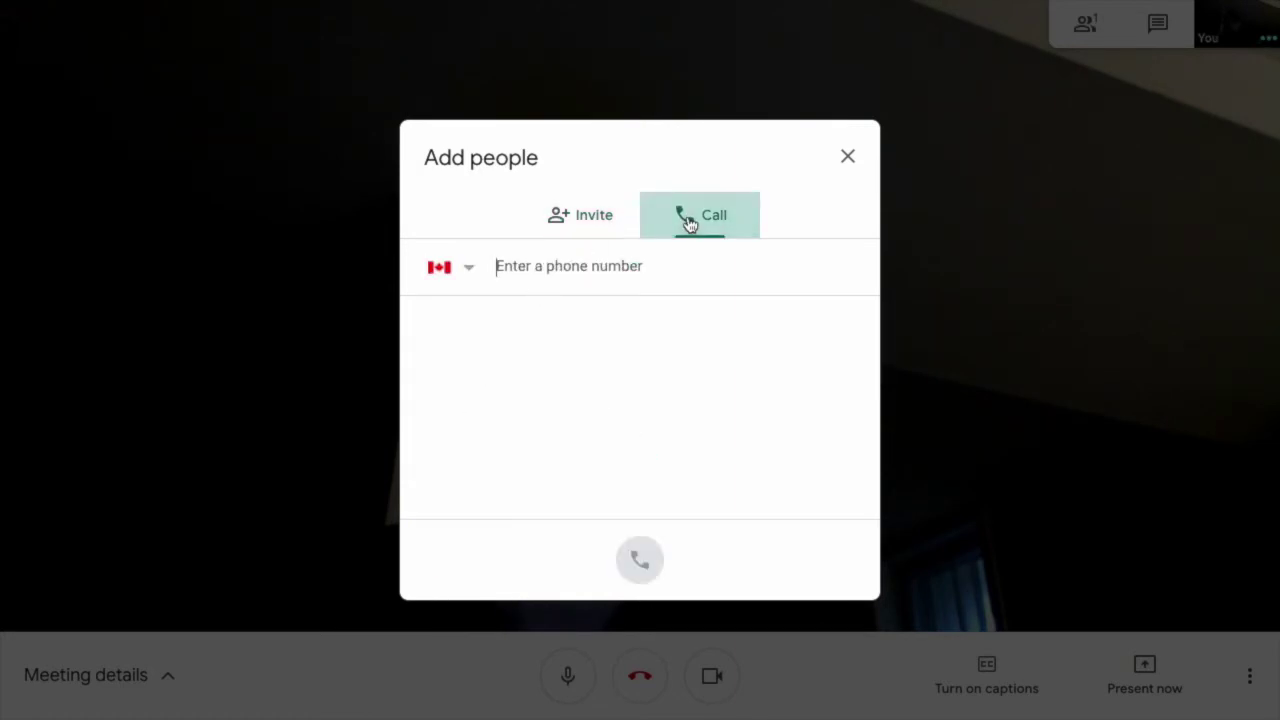
left_click(849, 160)
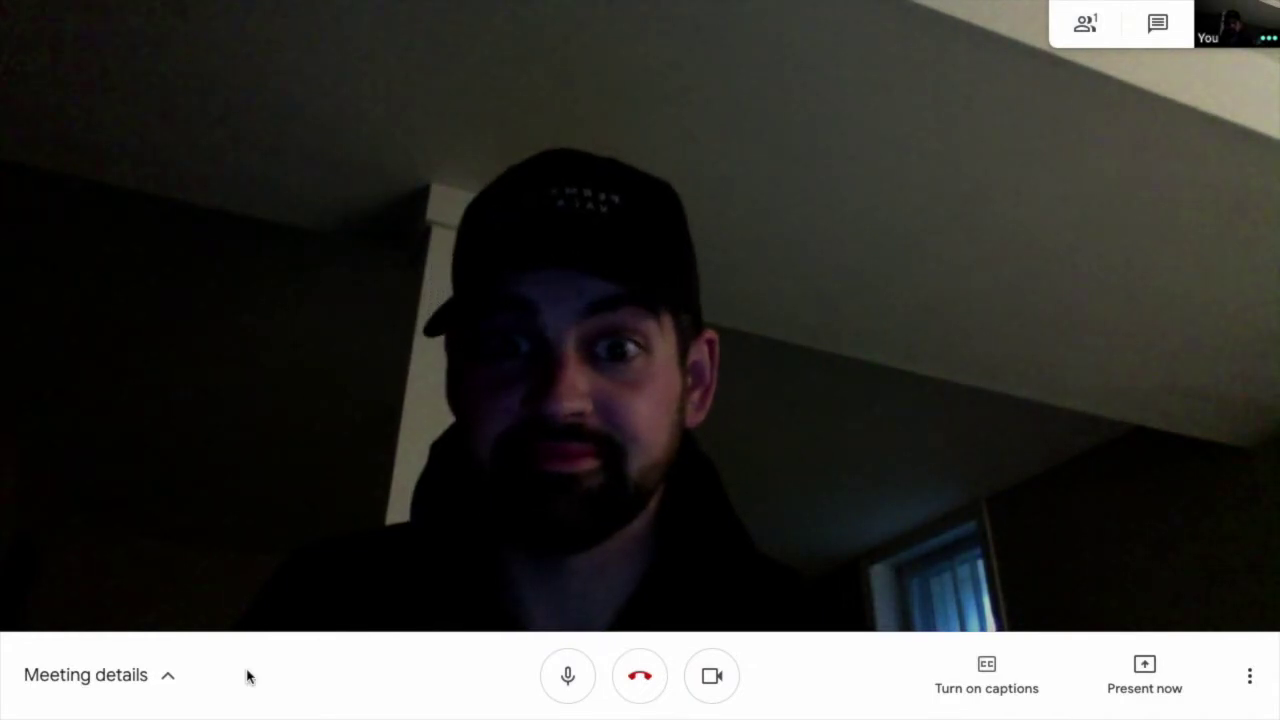
left_click(137, 690)
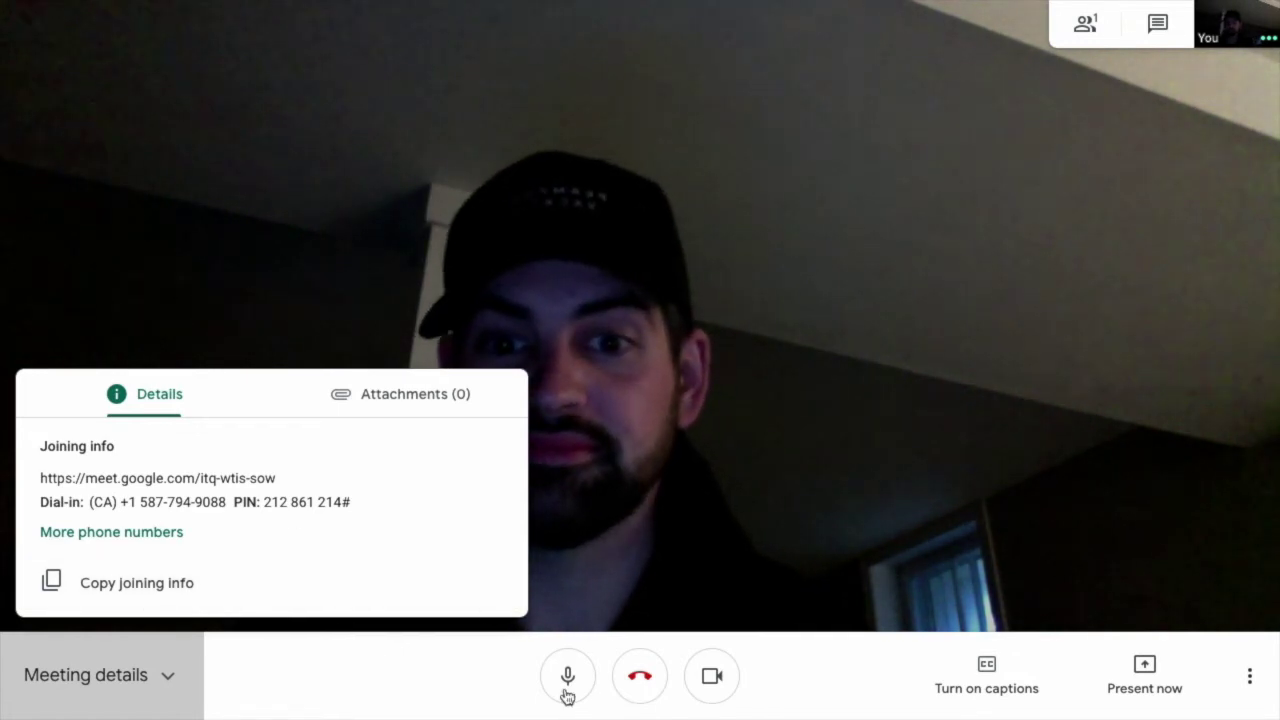
left_click(460, 683)
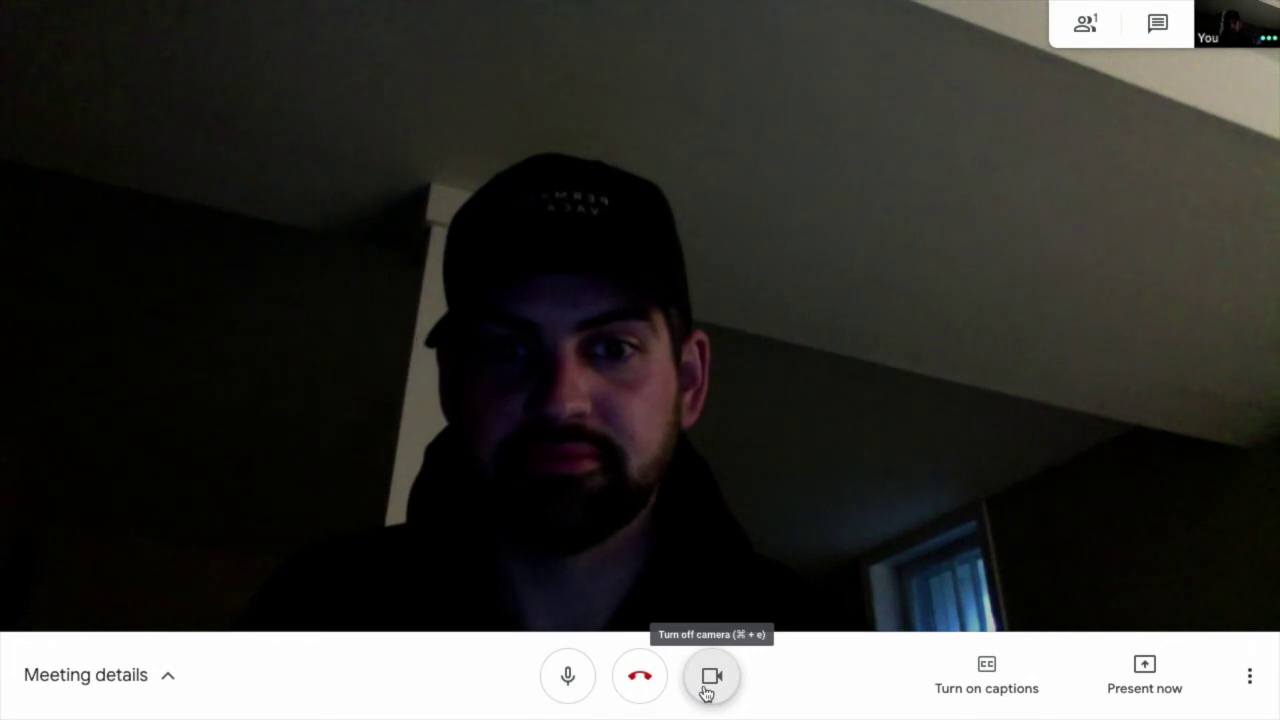
left_click(988, 670)
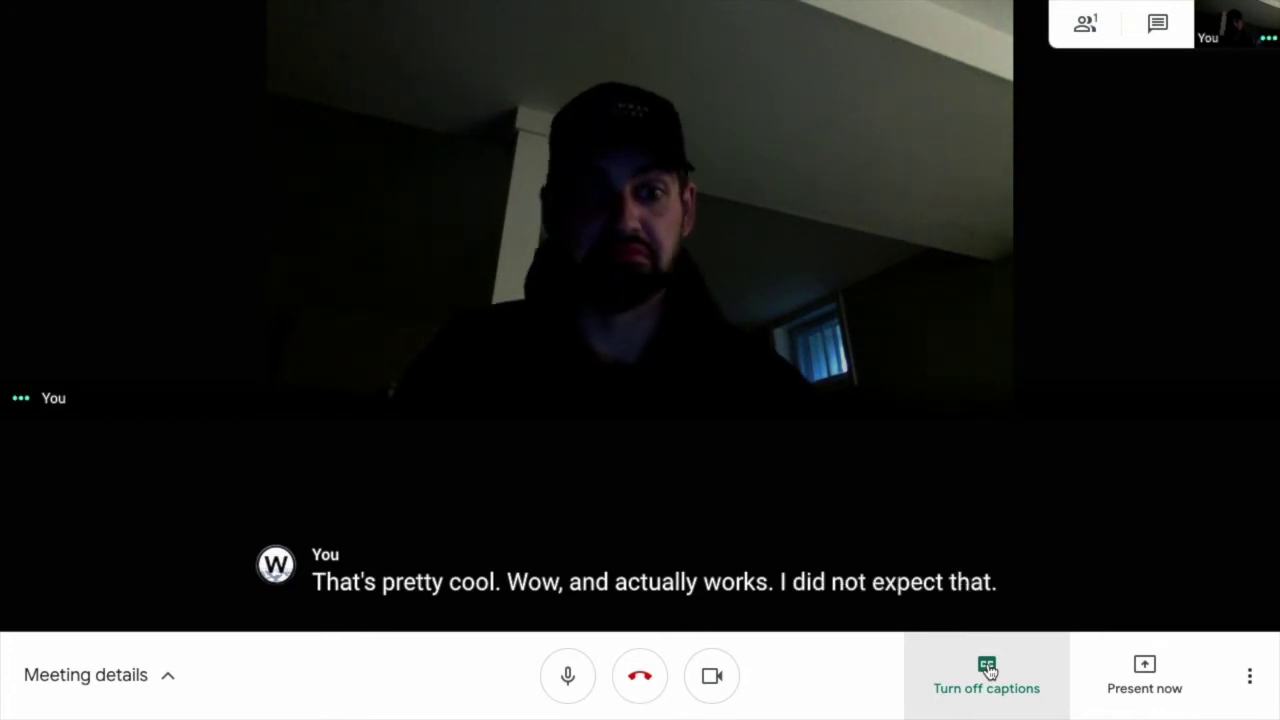
left_click(987, 670)
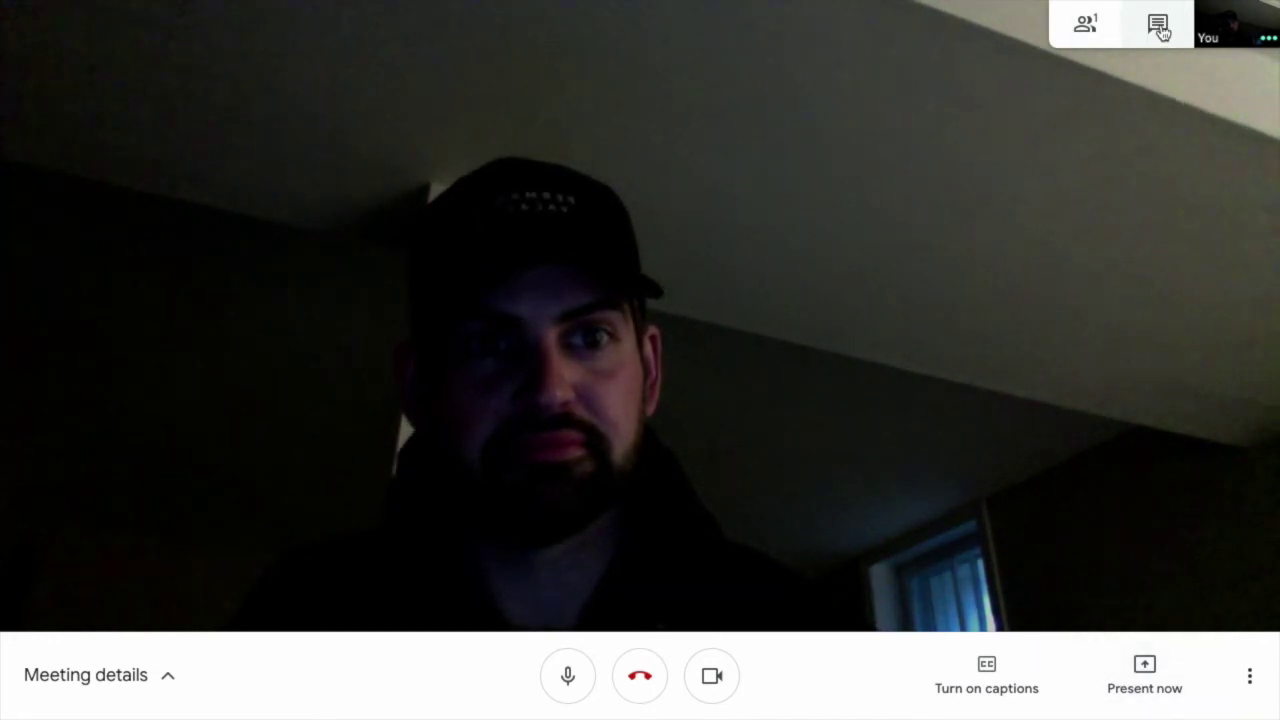
left_click(1090, 28)
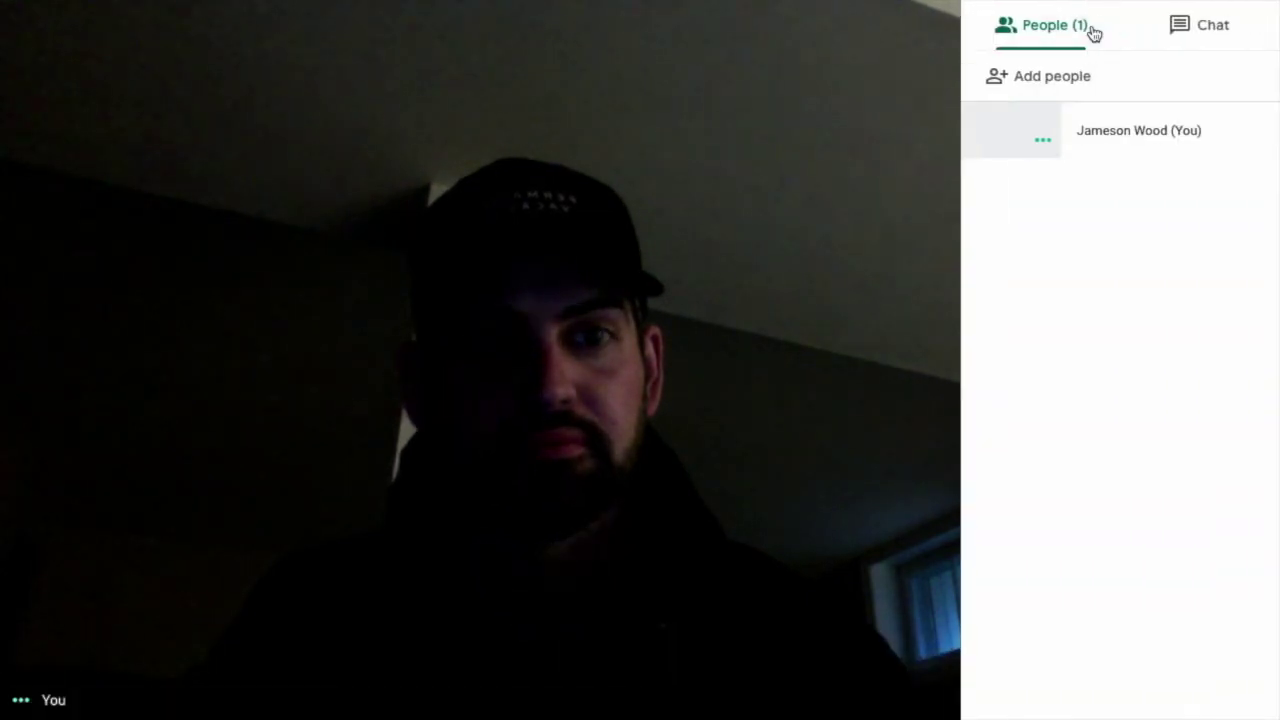
left_click(1168, 24)
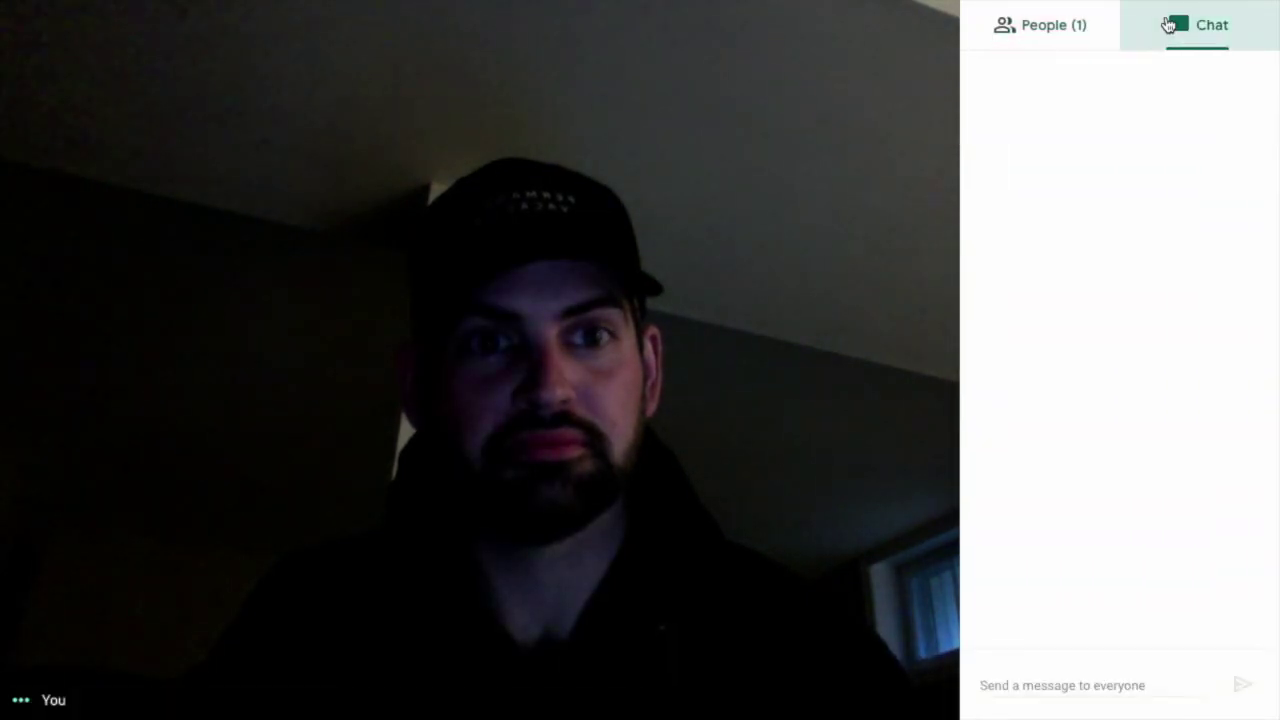
left_click(945, 40)
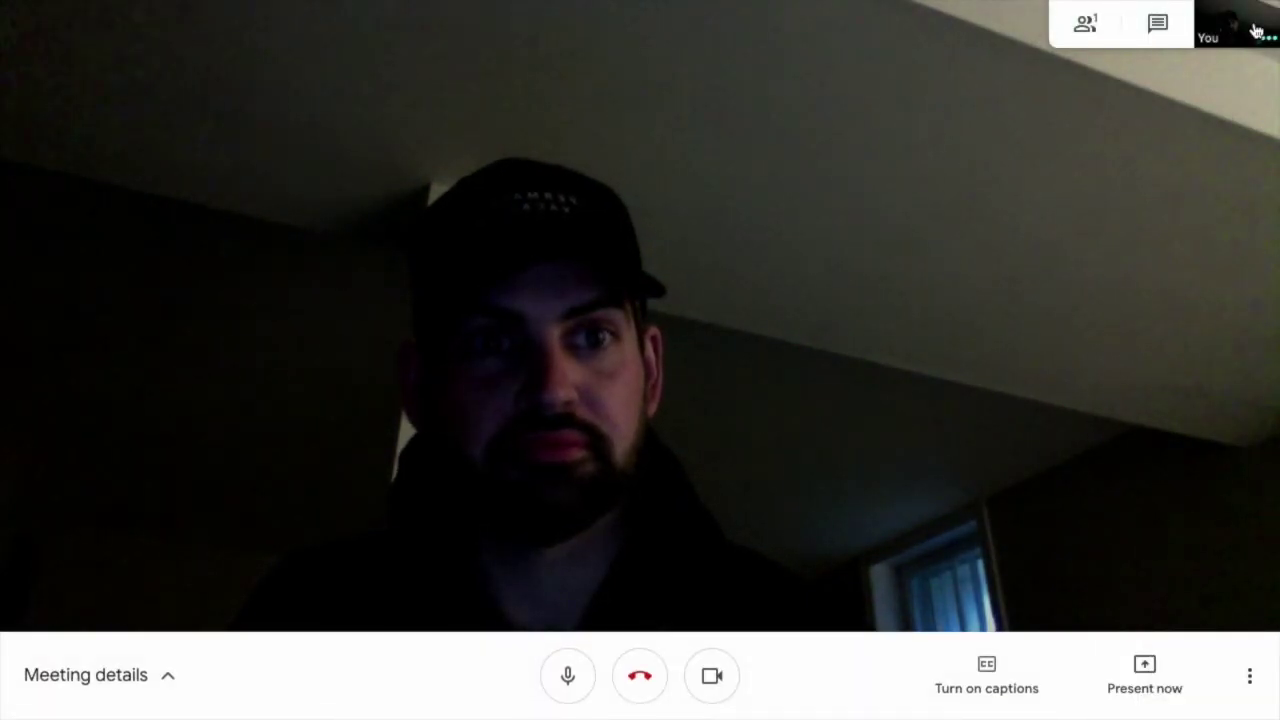
left_click(1245, 676)
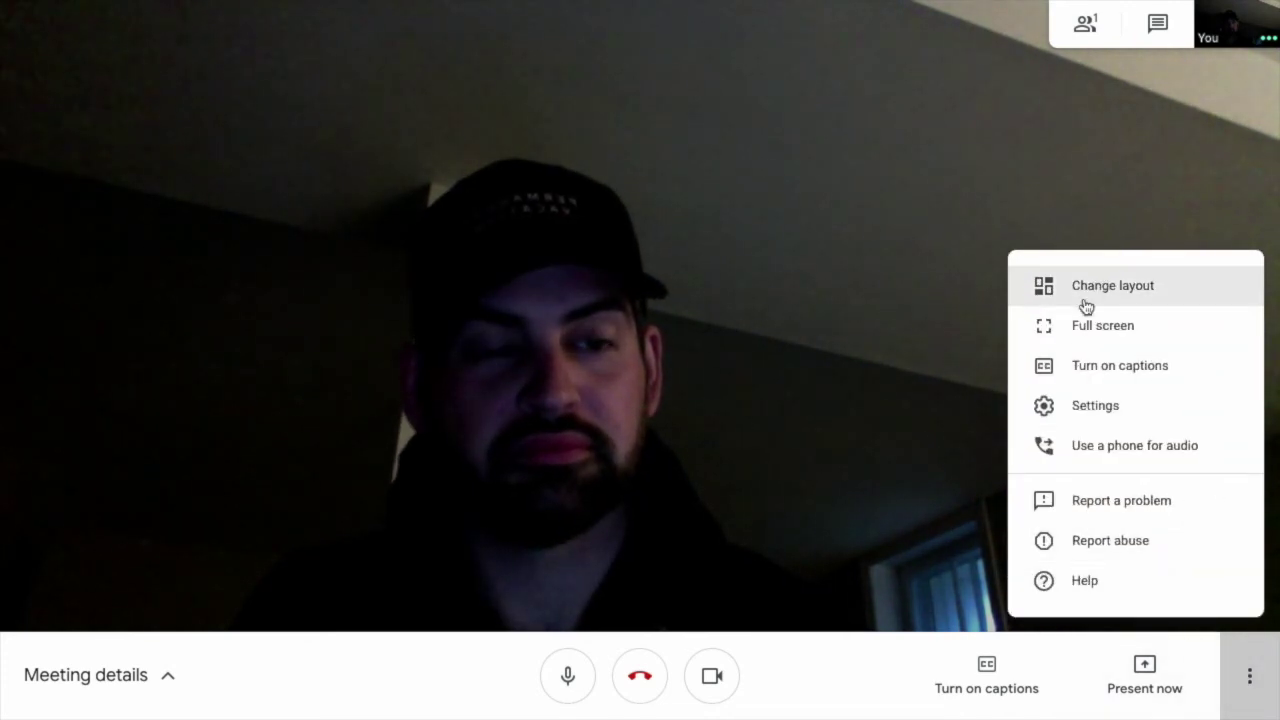
left_click(1136, 296)
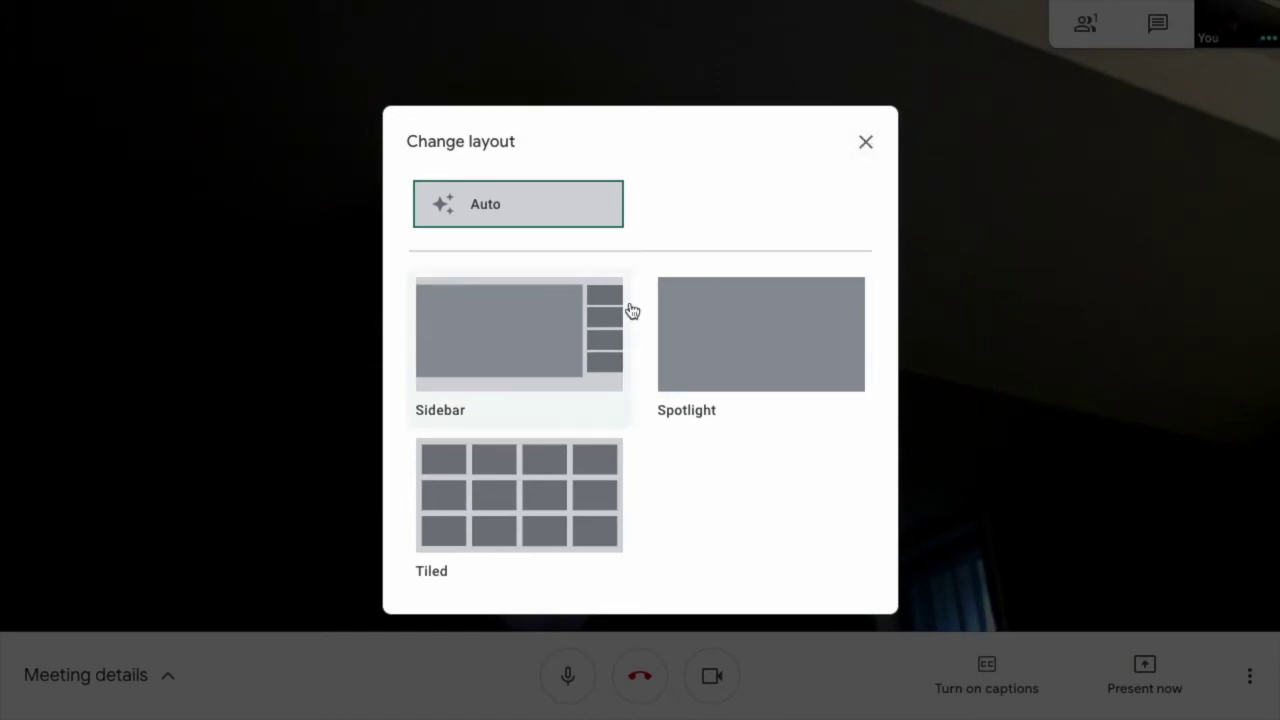
left_click(858, 142)
left_click(1266, 686)
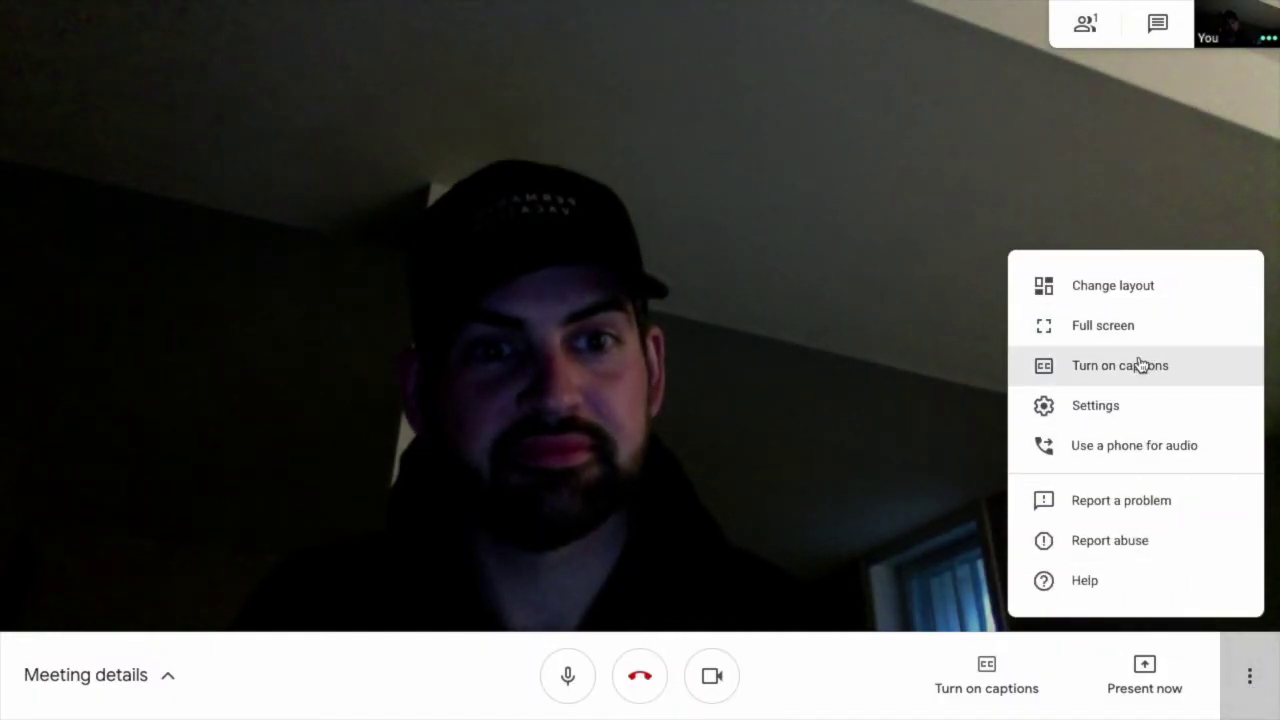
left_click(1116, 413)
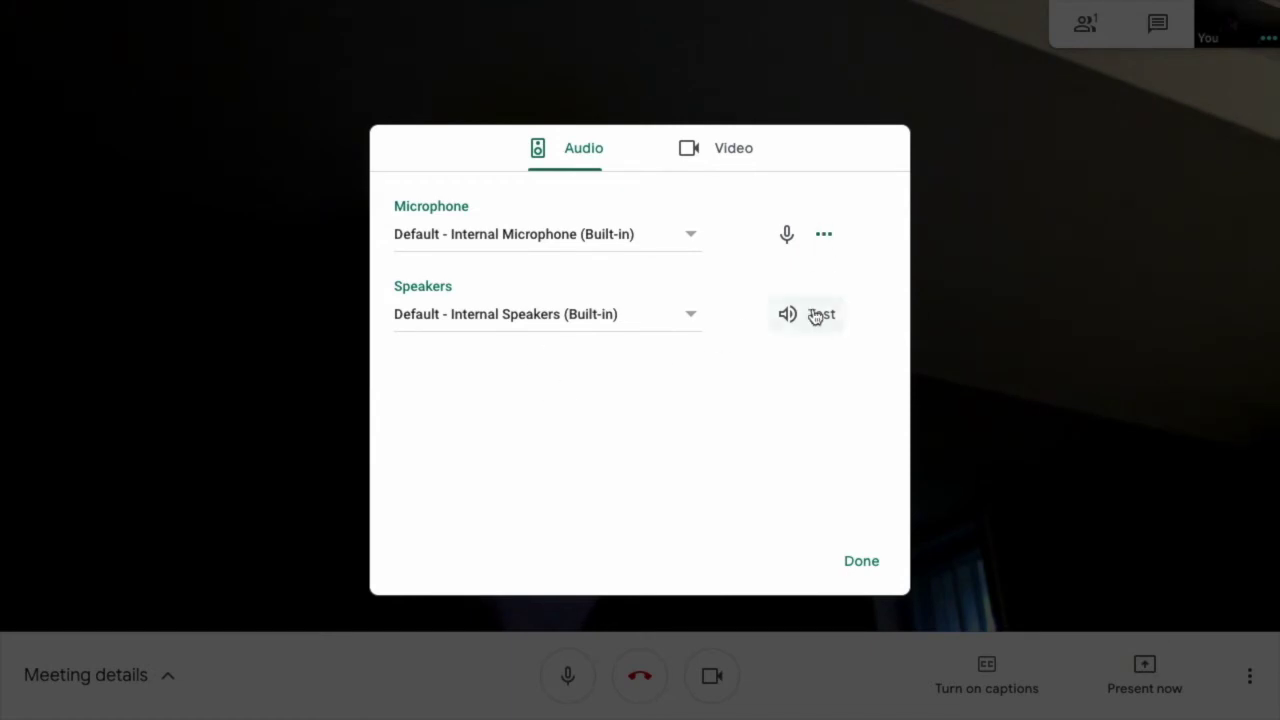
left_click(729, 160)
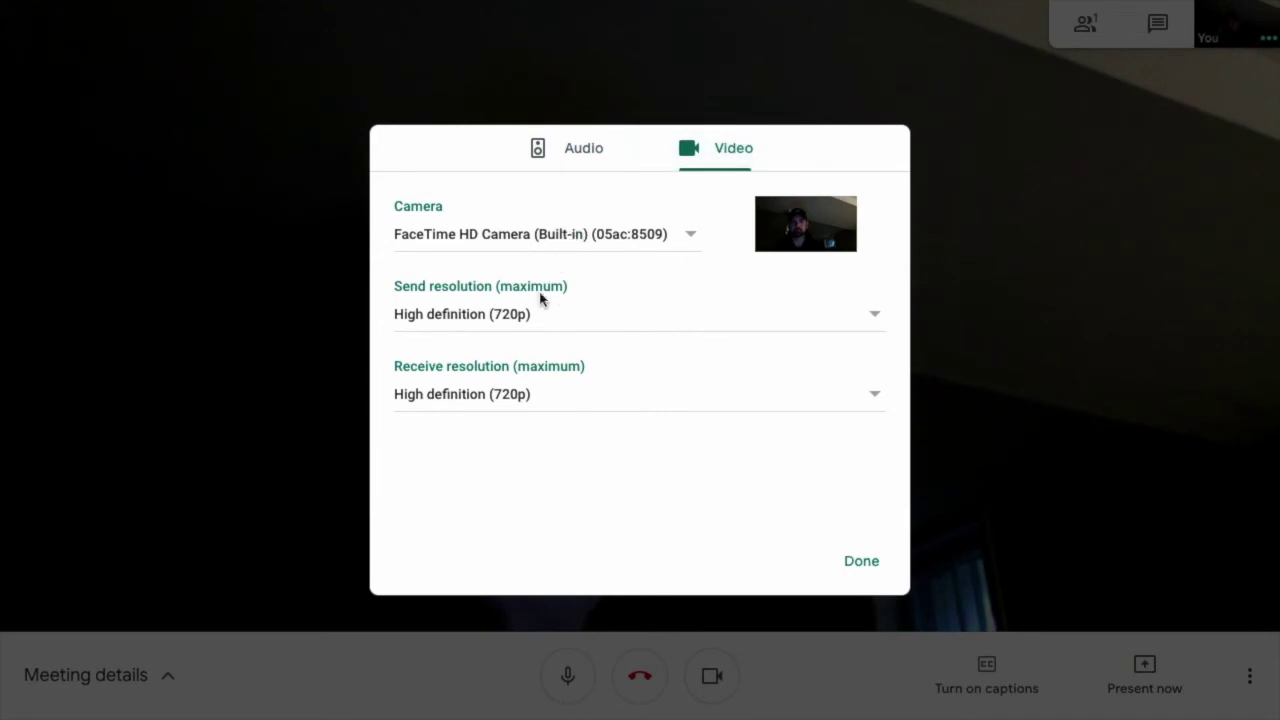
left_click(538, 321)
left_click(538, 318)
left_click(857, 563)
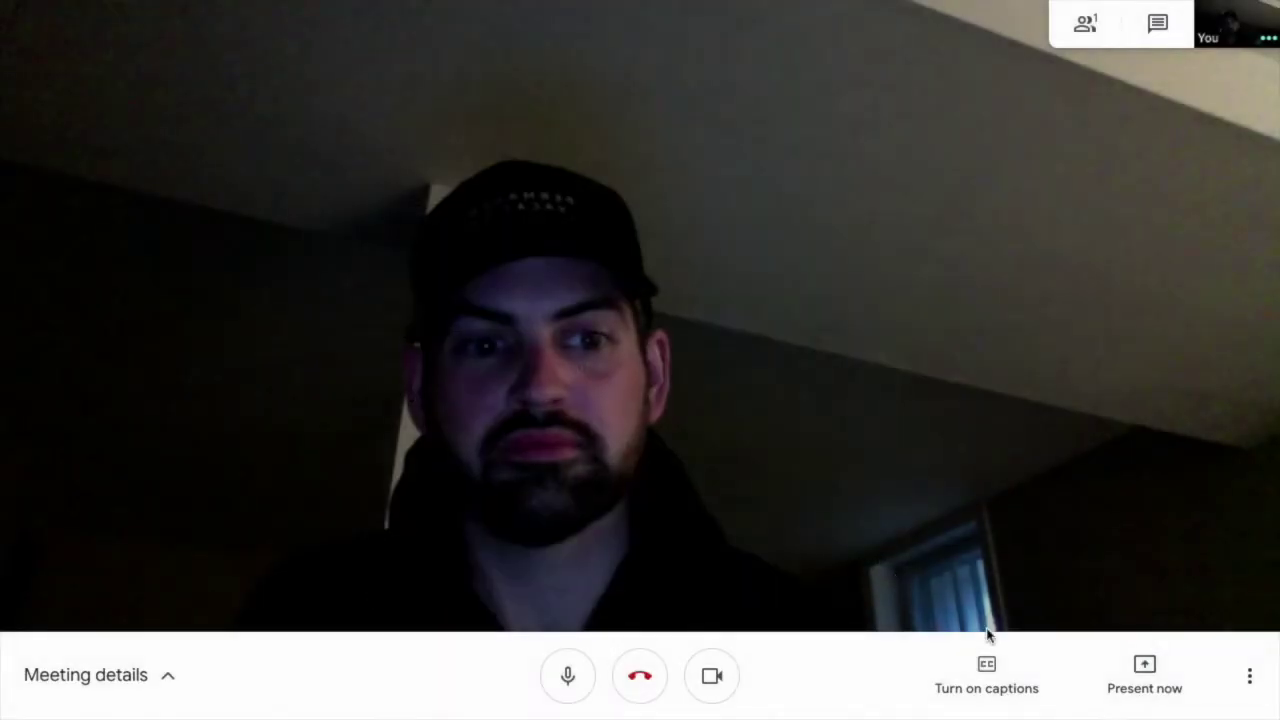
Present your entire screen to everyone in the call
left_click(1145, 668)
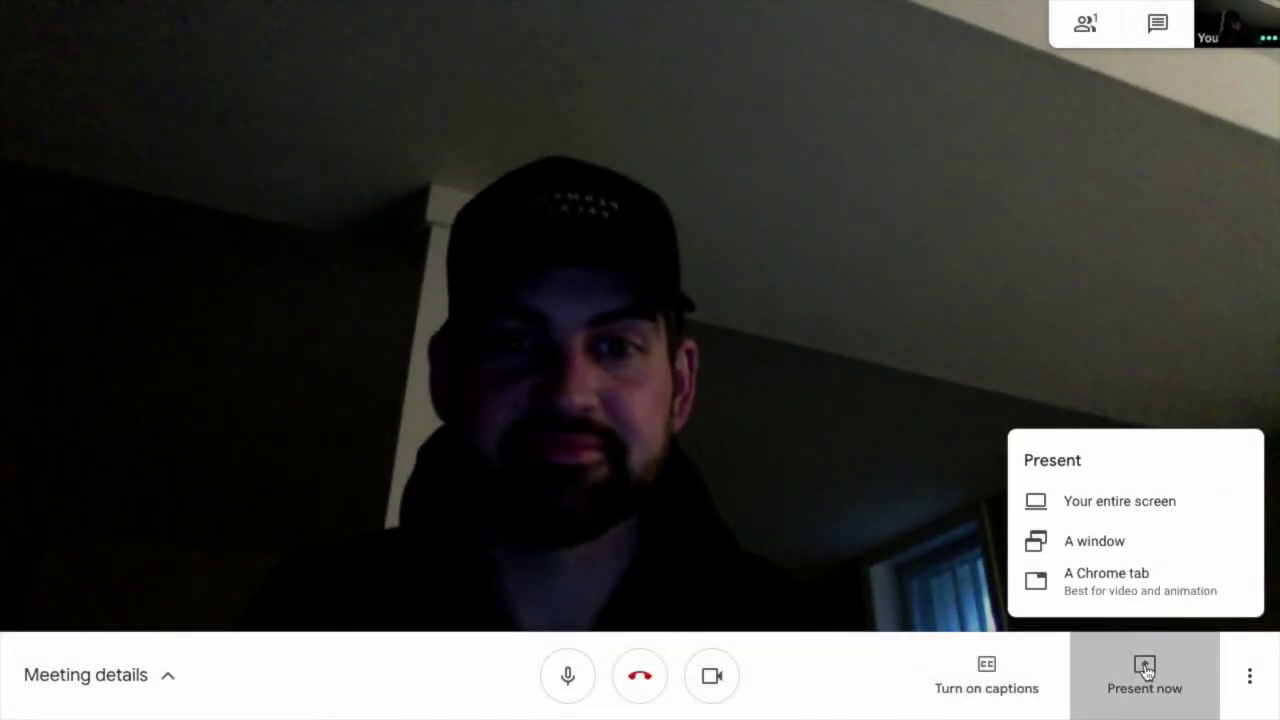
left_click(1142, 517)
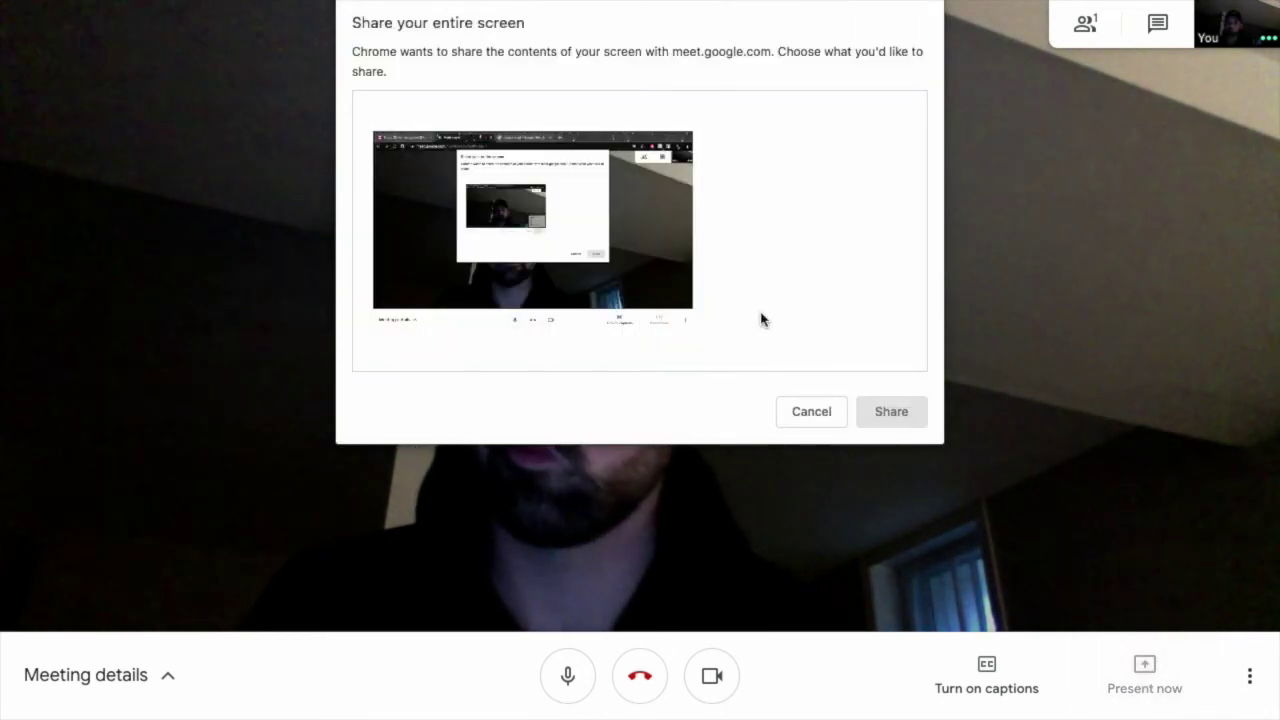
left_click(618, 268)
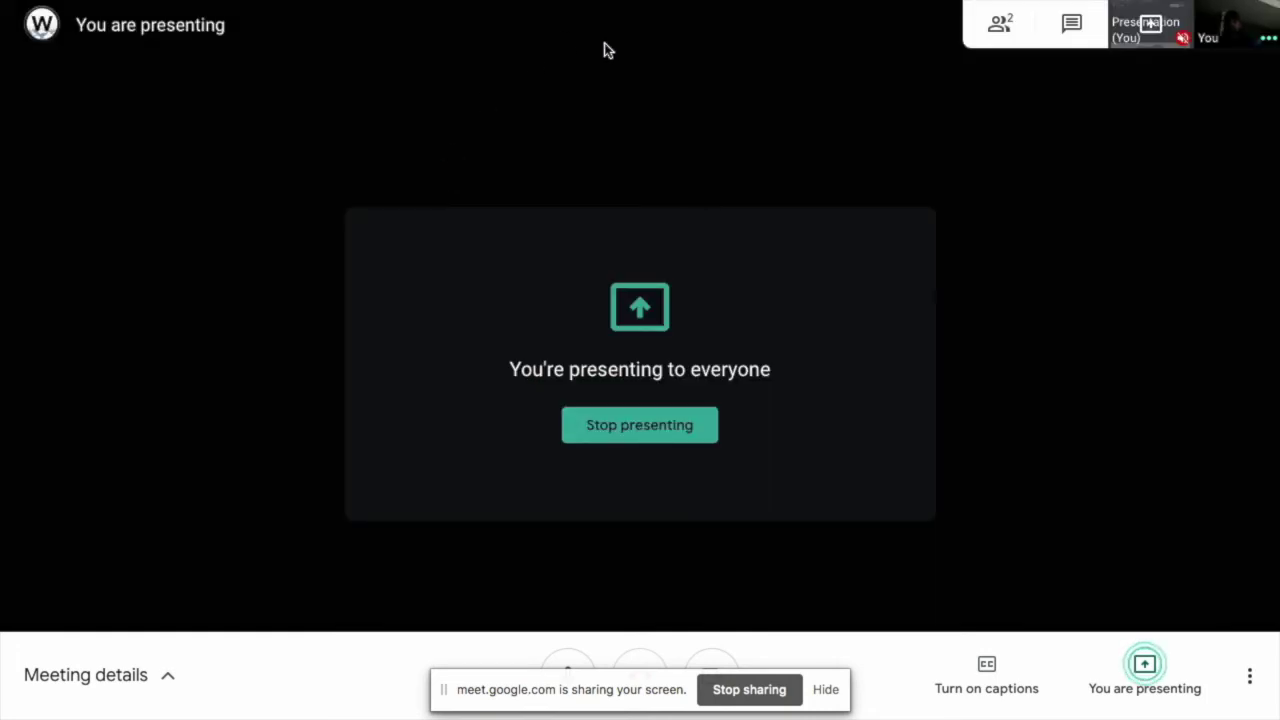
key("ctrl+Tab")
scroll(651, 340, "down", 3)
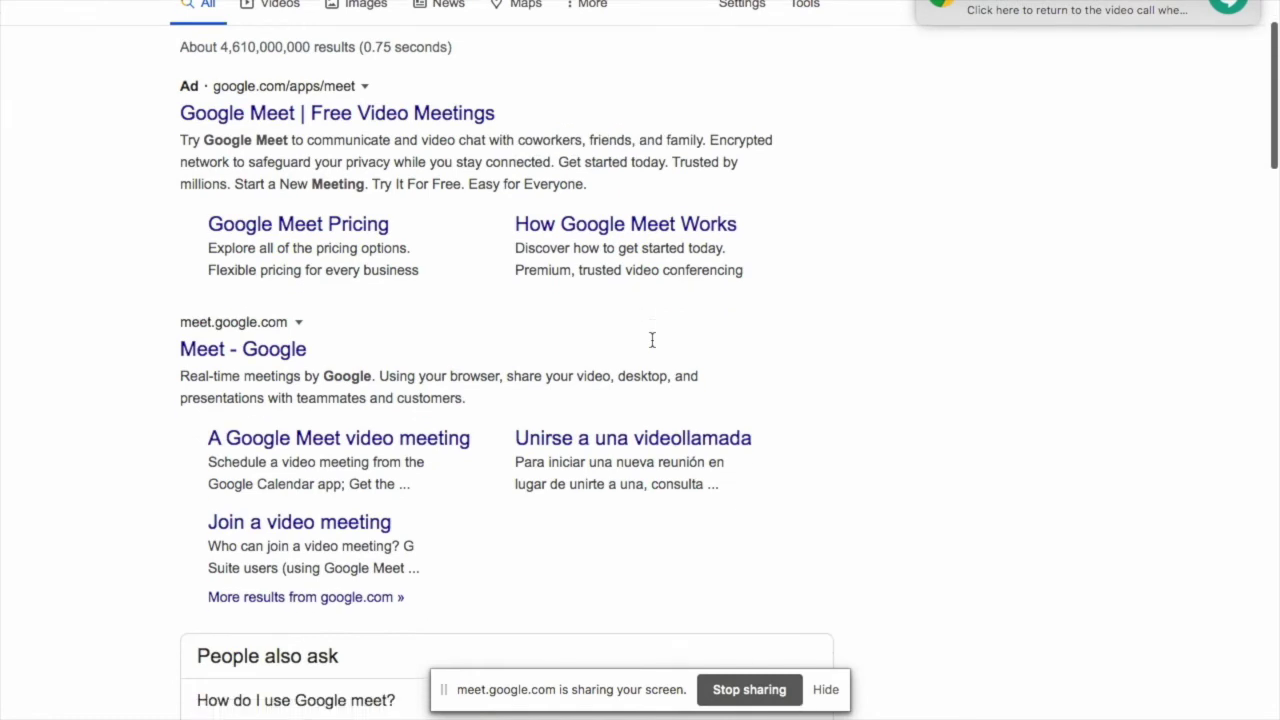
scroll(651, 345, "down", 1)
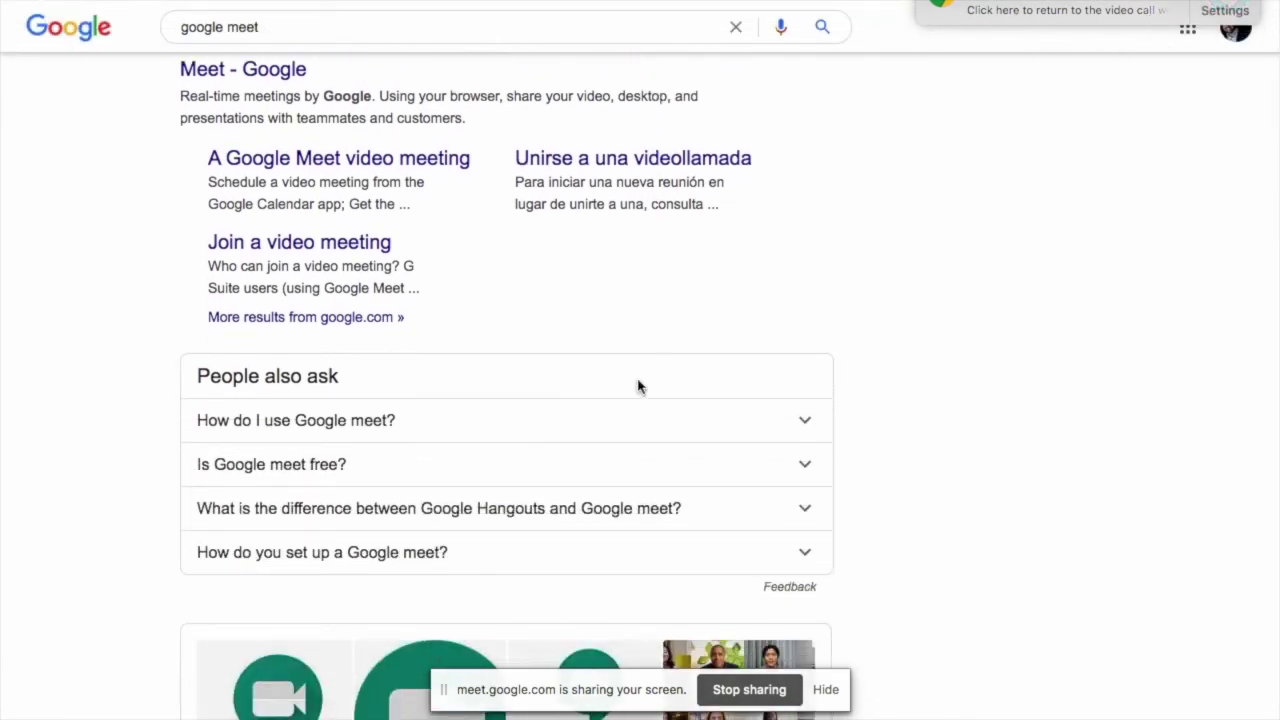
scroll(638, 387, "down", 5)
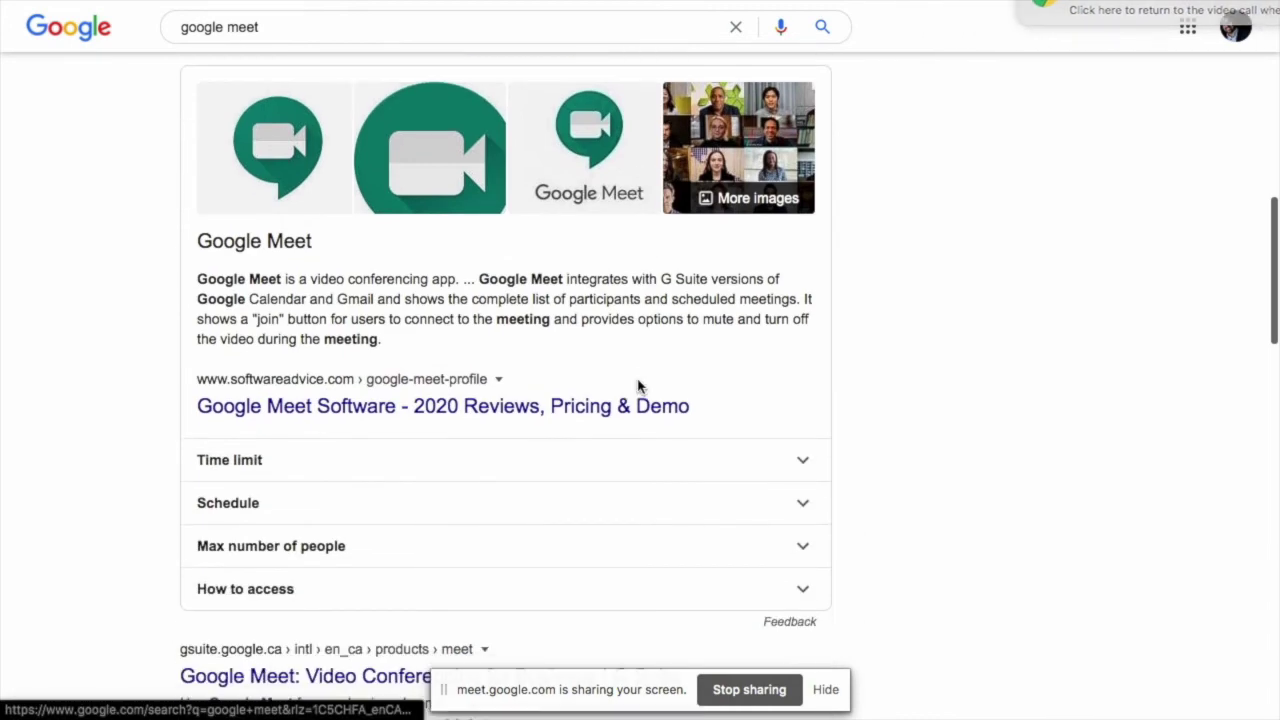
scroll(638, 387, "down", 7)
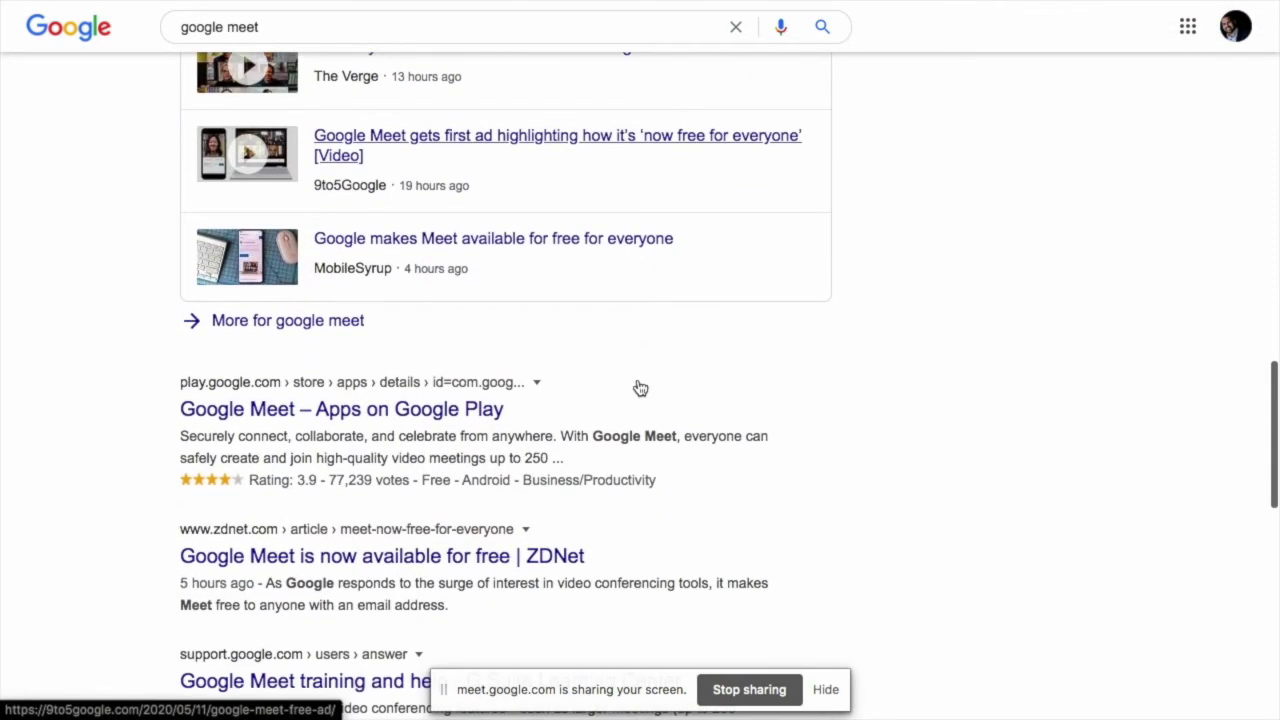
scroll(640, 388, "down", 2)
scroll(640, 388, "up", 11)
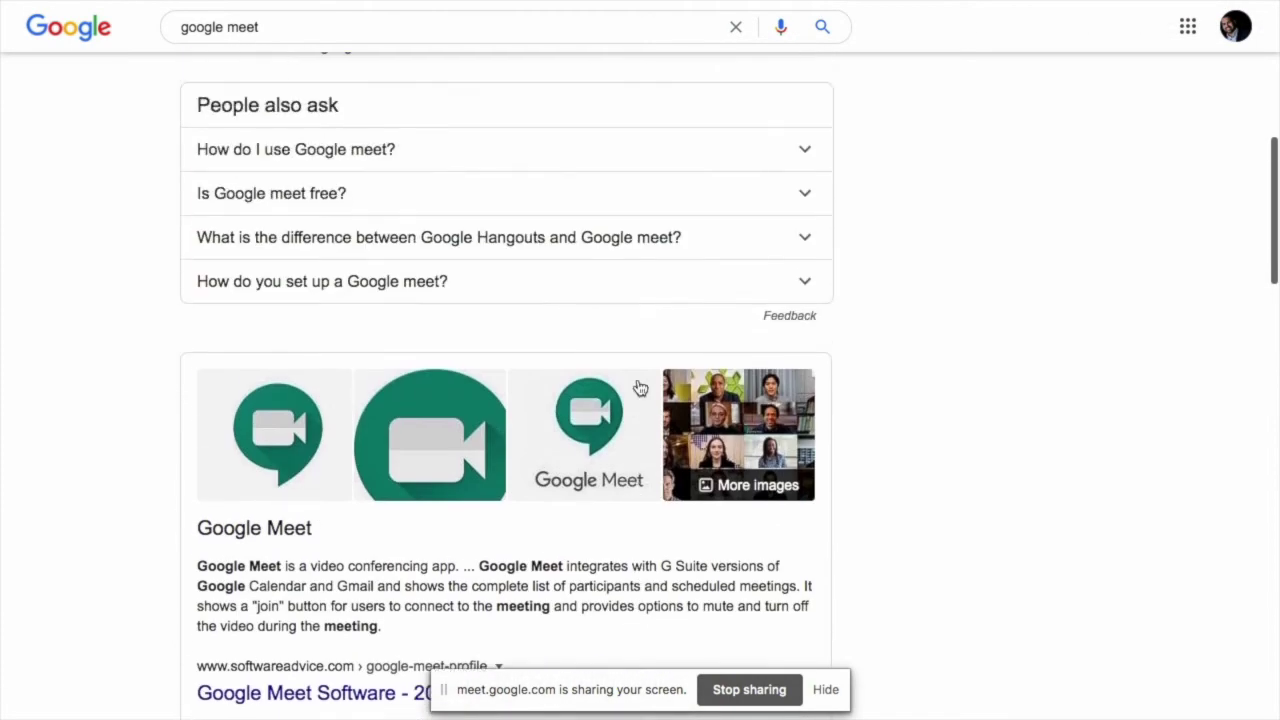
scroll(640, 388, "up", 8)
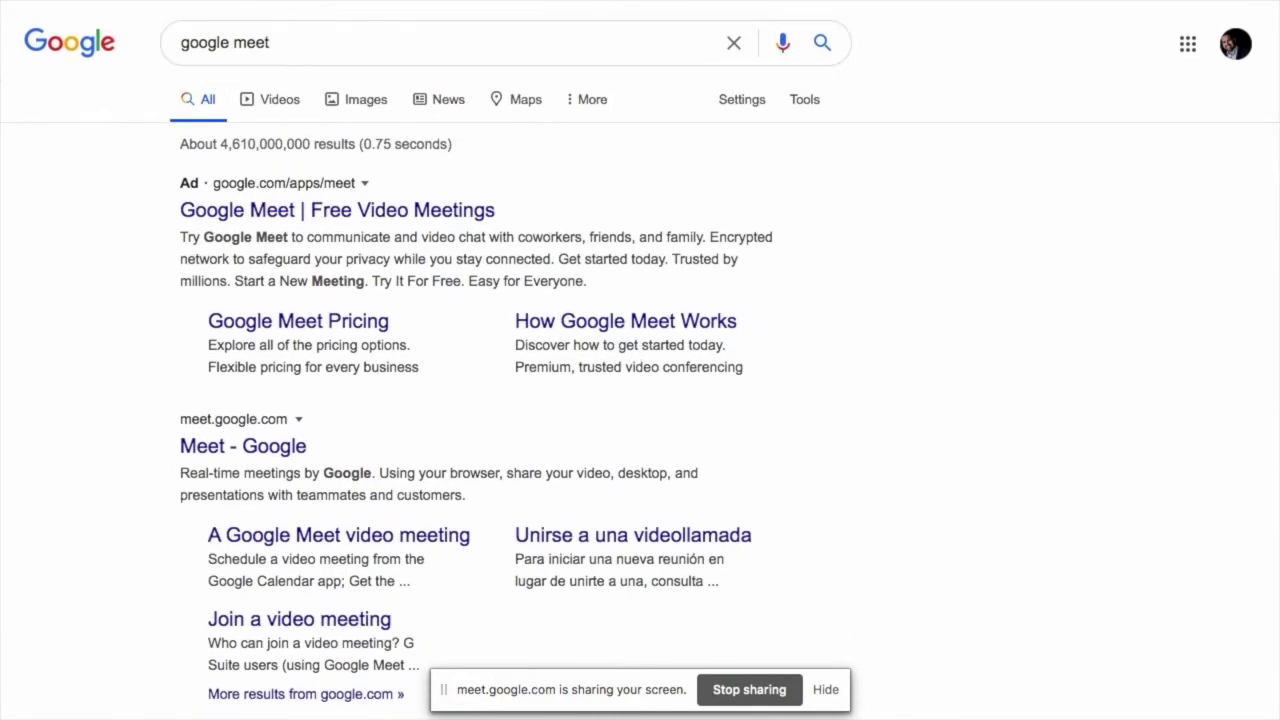
key("alt+Tab")
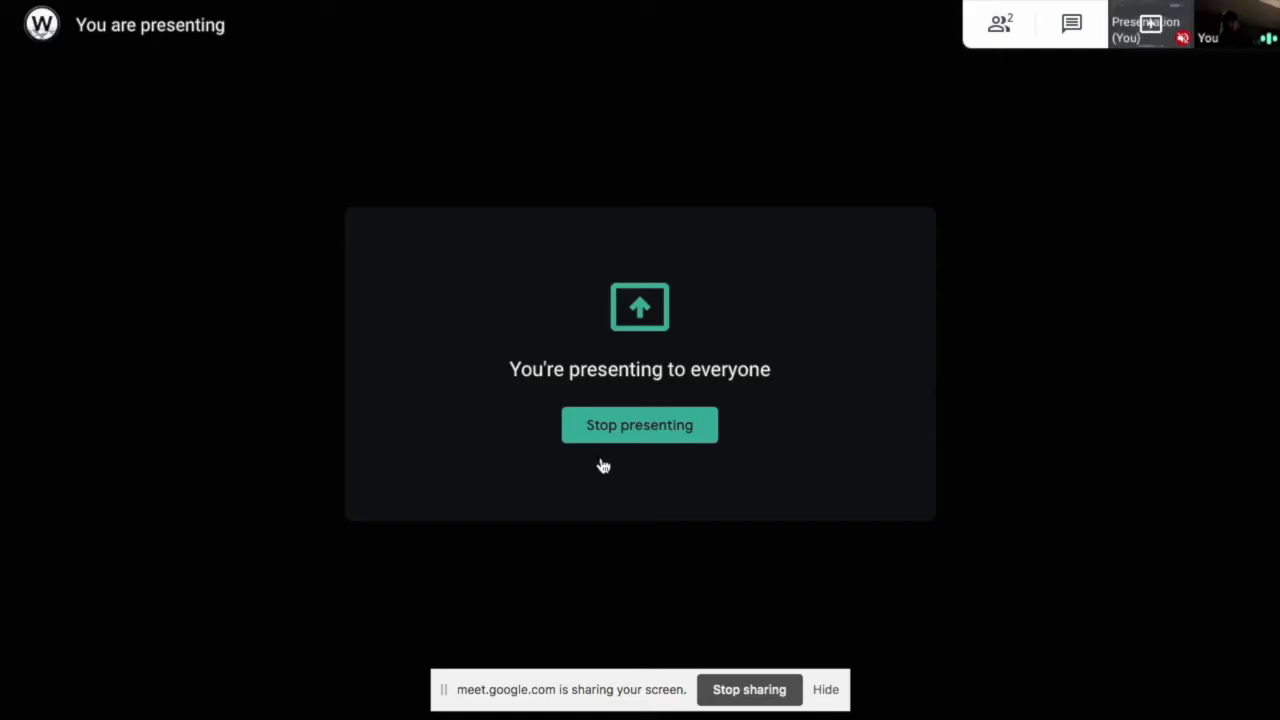
left_click(652, 438)
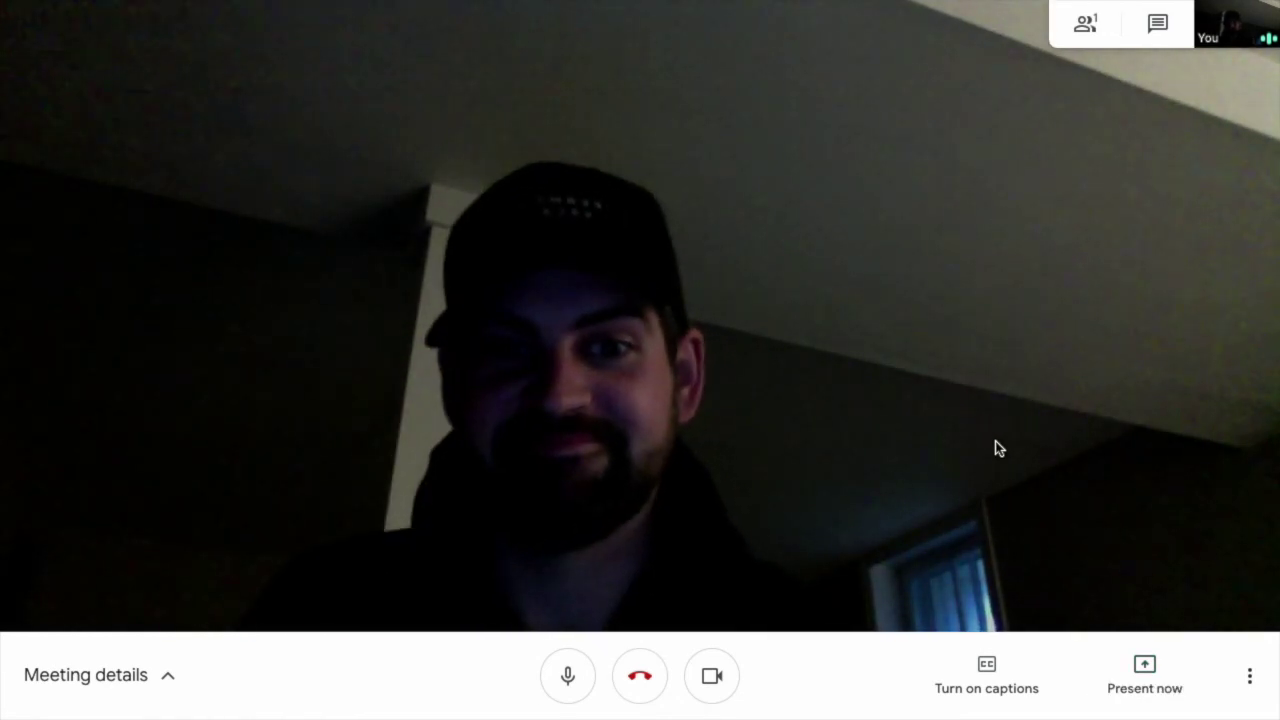
Leave the call, return home, and close Settings and Send feedback without changes
left_click(622, 676)
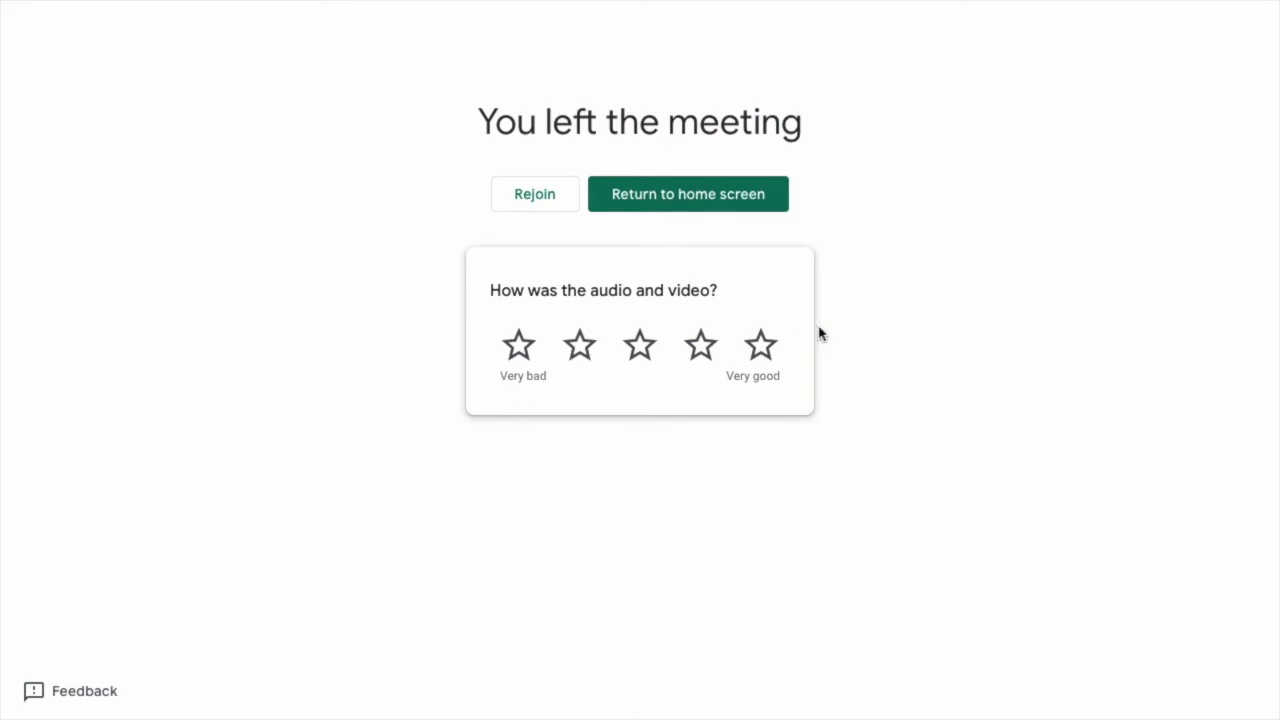
left_click(688, 194)
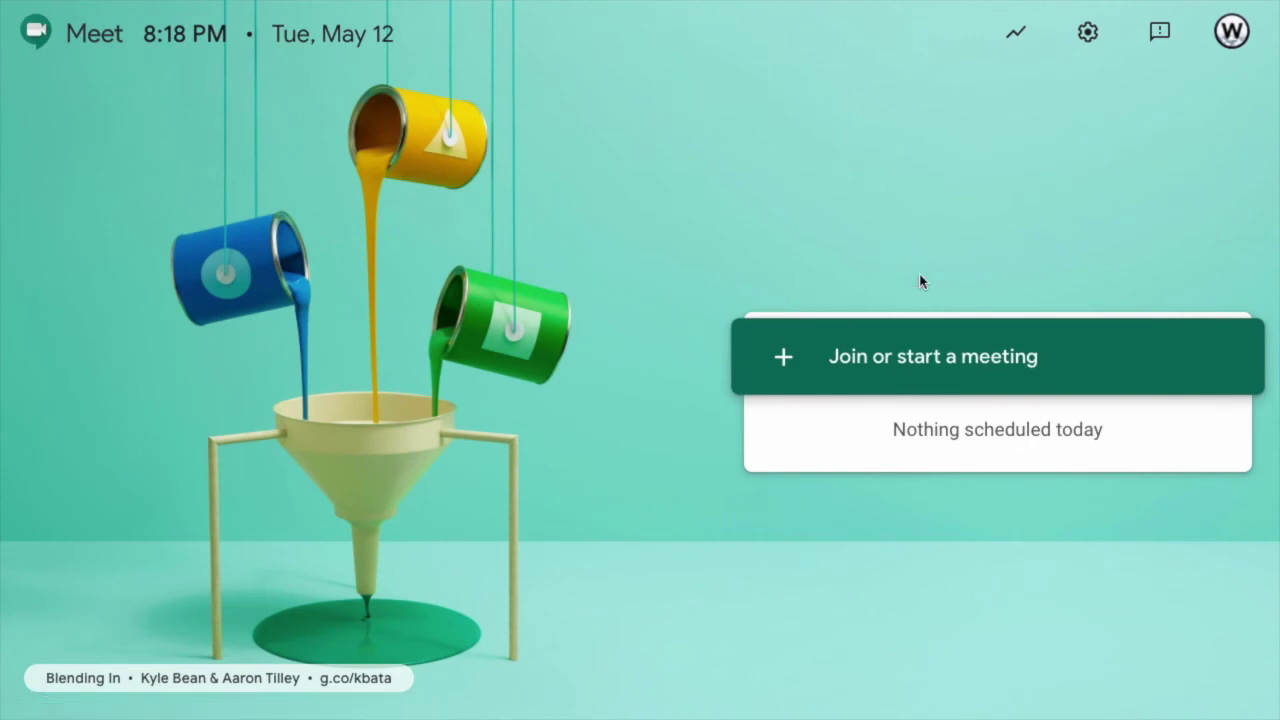
left_click(1089, 35)
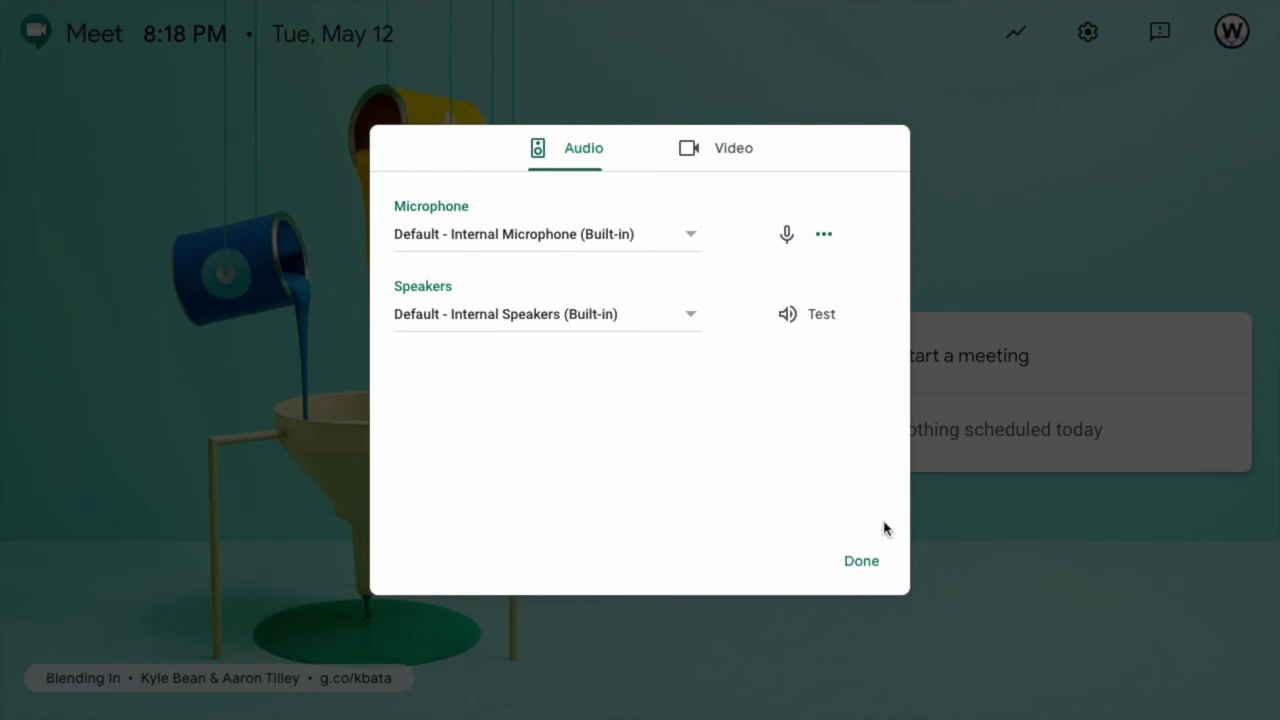
left_click(863, 563)
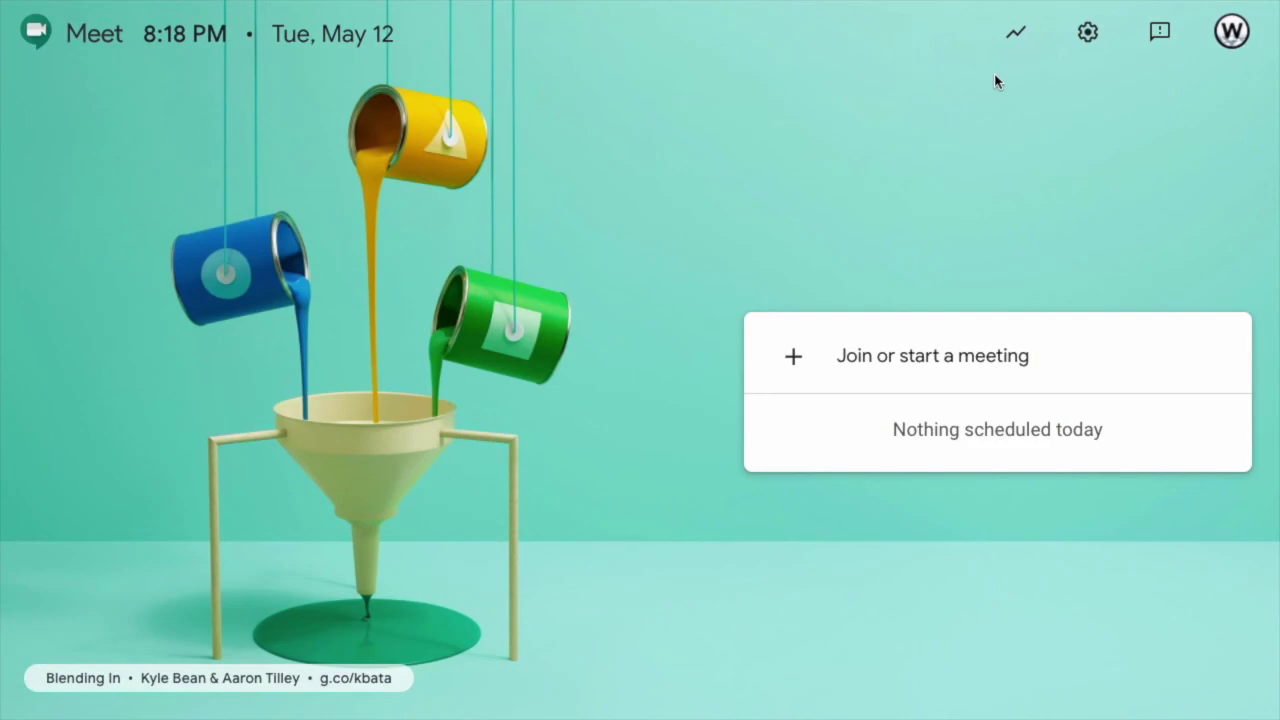
left_click(1159, 35)
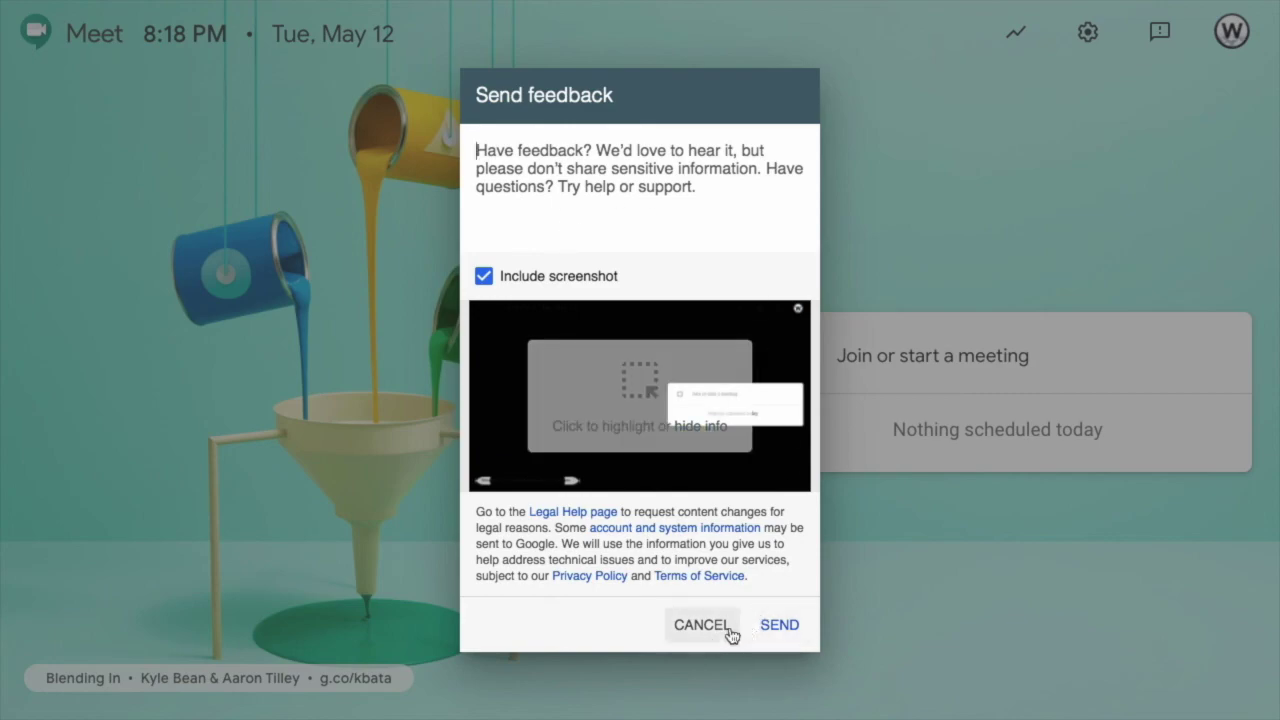
left_click(703, 626)
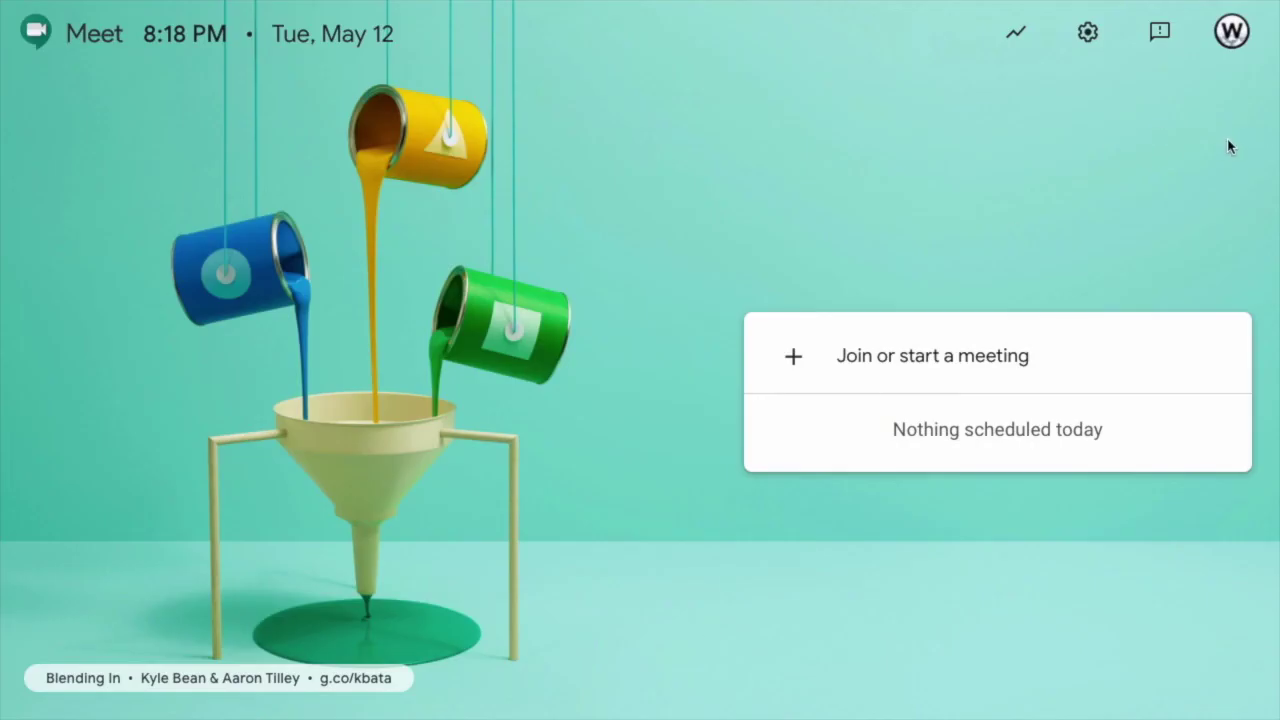